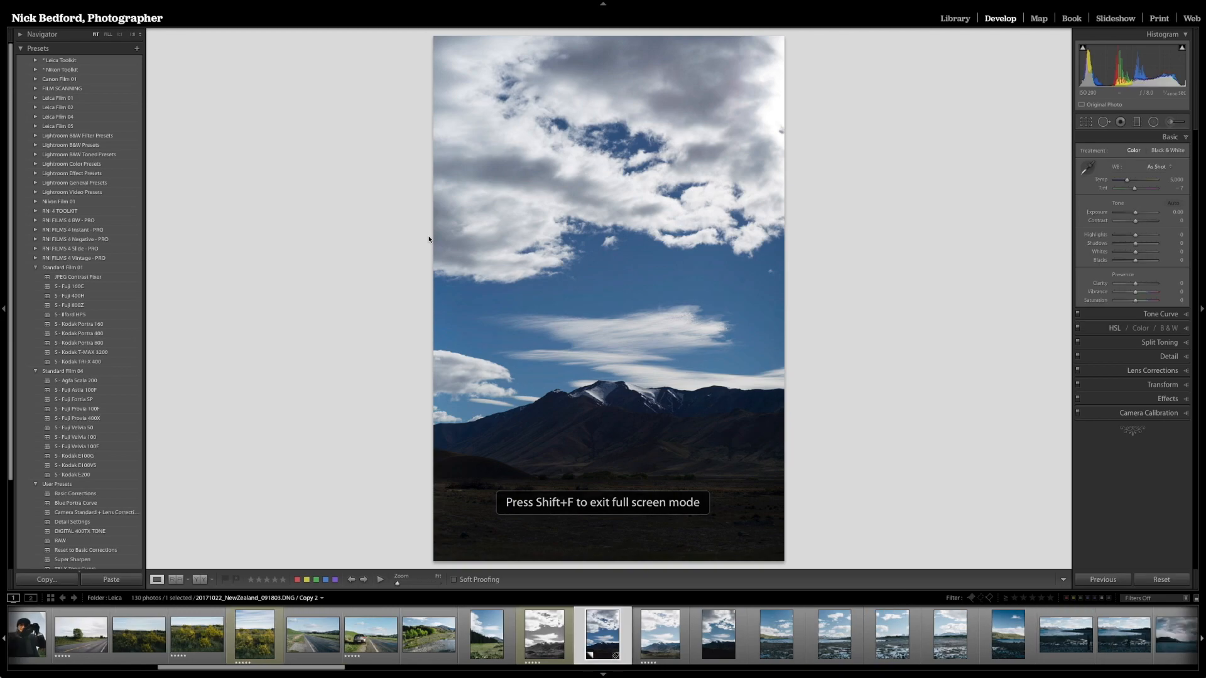
Compare the colour copy with the preceding black-and-white version of the mountain photo and raise the copy's shadows to +76
key("Left")
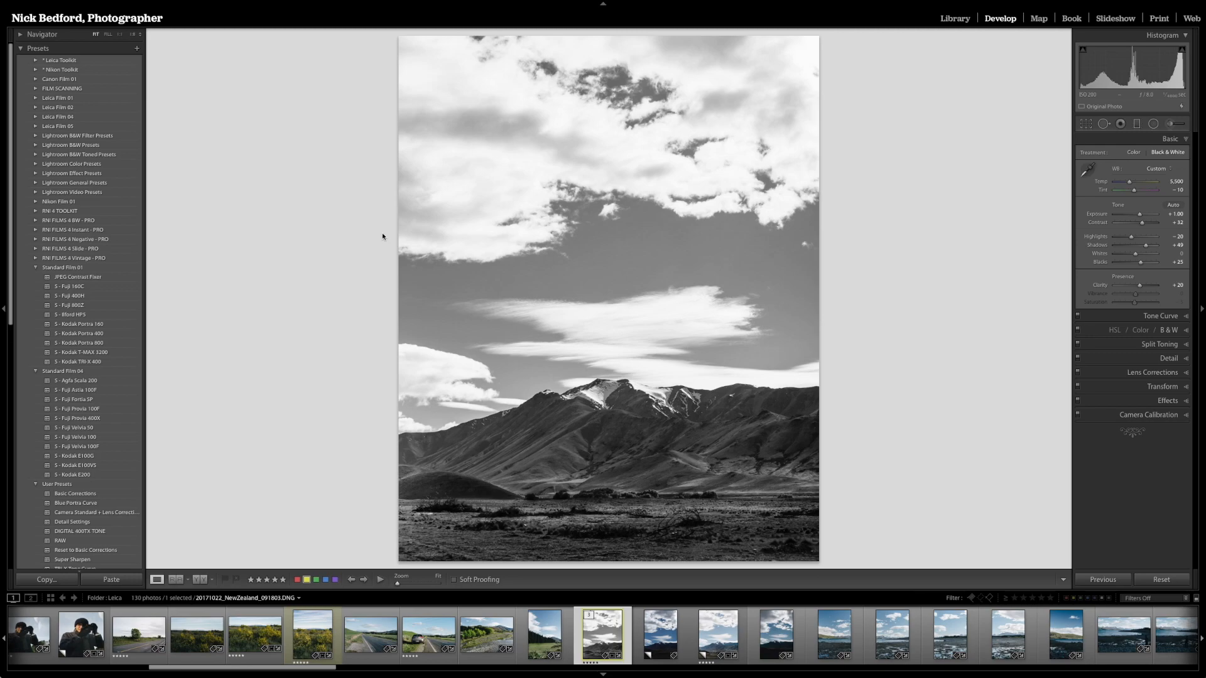
key("Right")
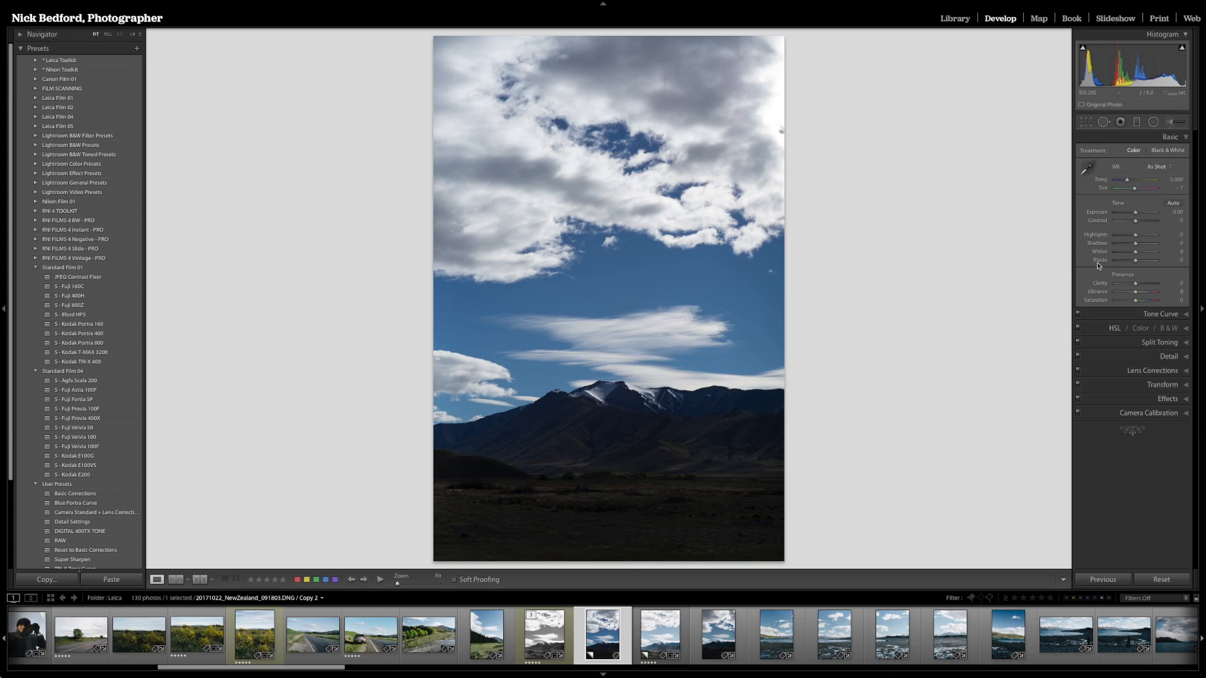
left_click_drag(1136, 243, 1152, 245)
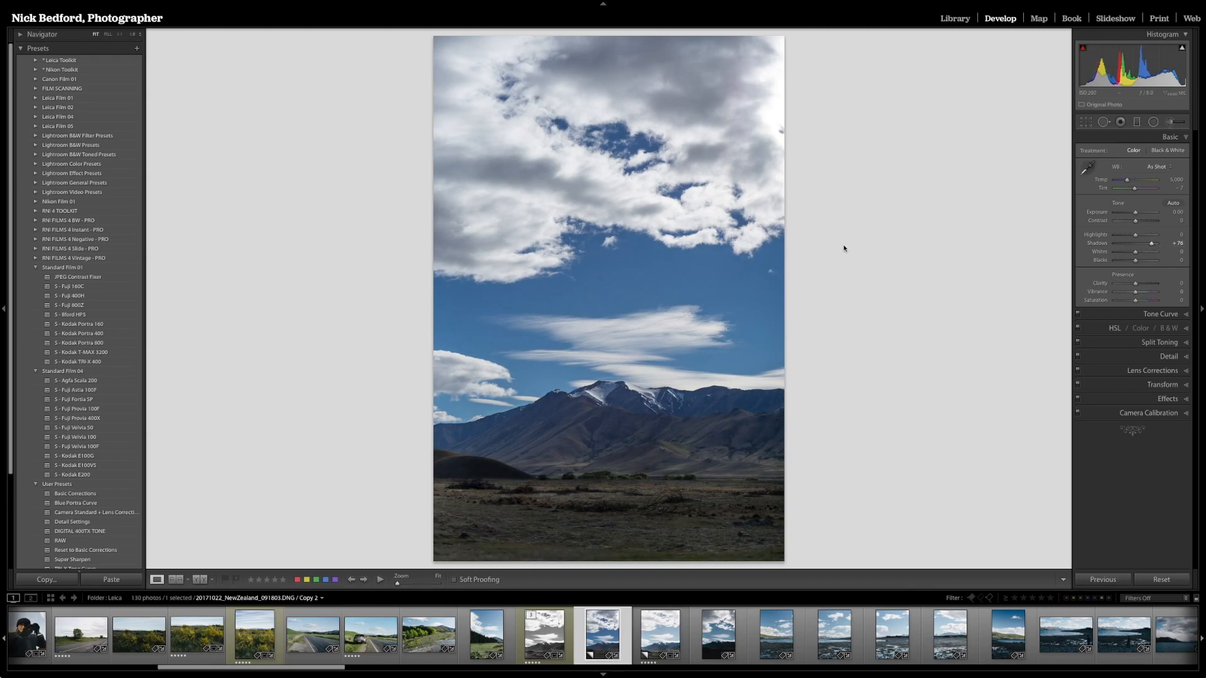
Crop the photo to the 4 x 5 / 8 x 10 aspect, straightened to -0.45 and with the image shifted slightly upward in the frame
key("r")
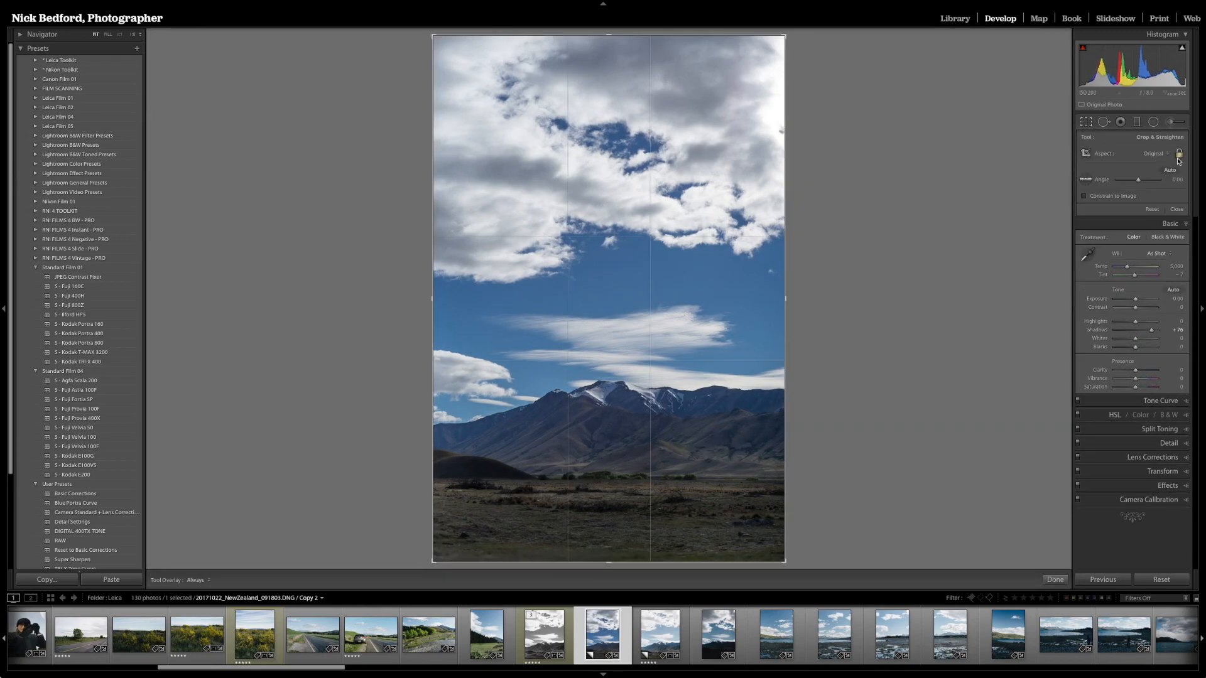
left_click(1156, 153)
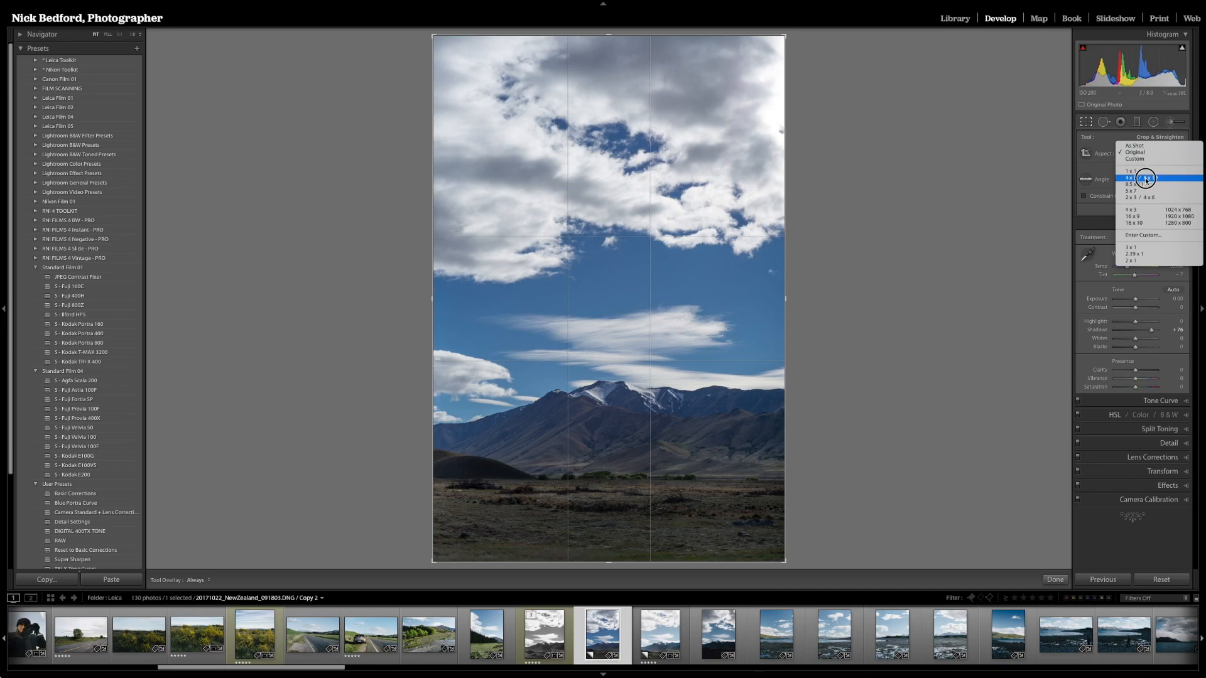
left_click(1147, 178)
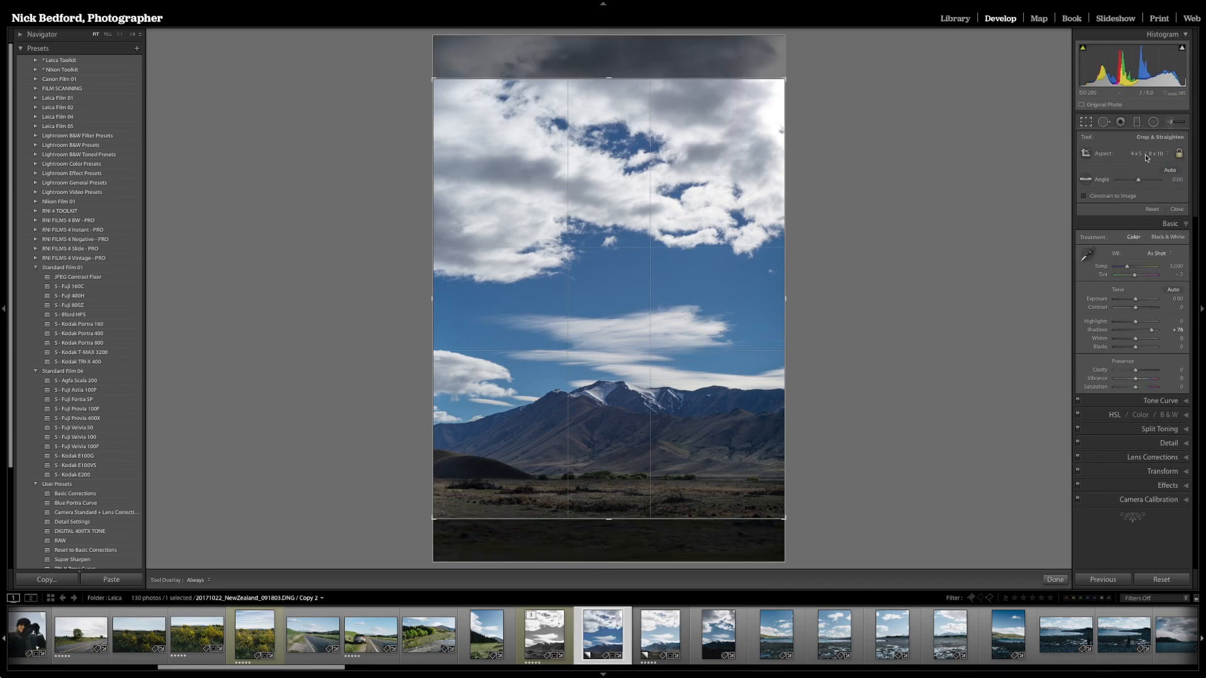
left_click_drag(891, 272, 894, 275)
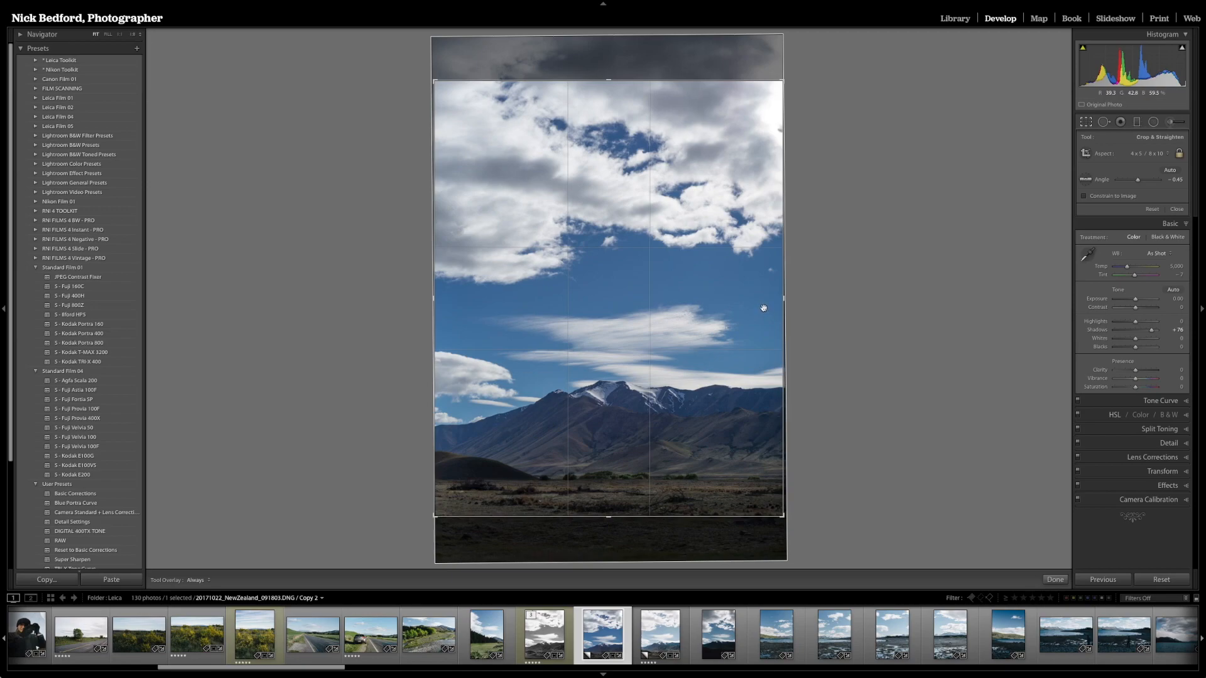
left_click_drag(759, 296, 757, 293)
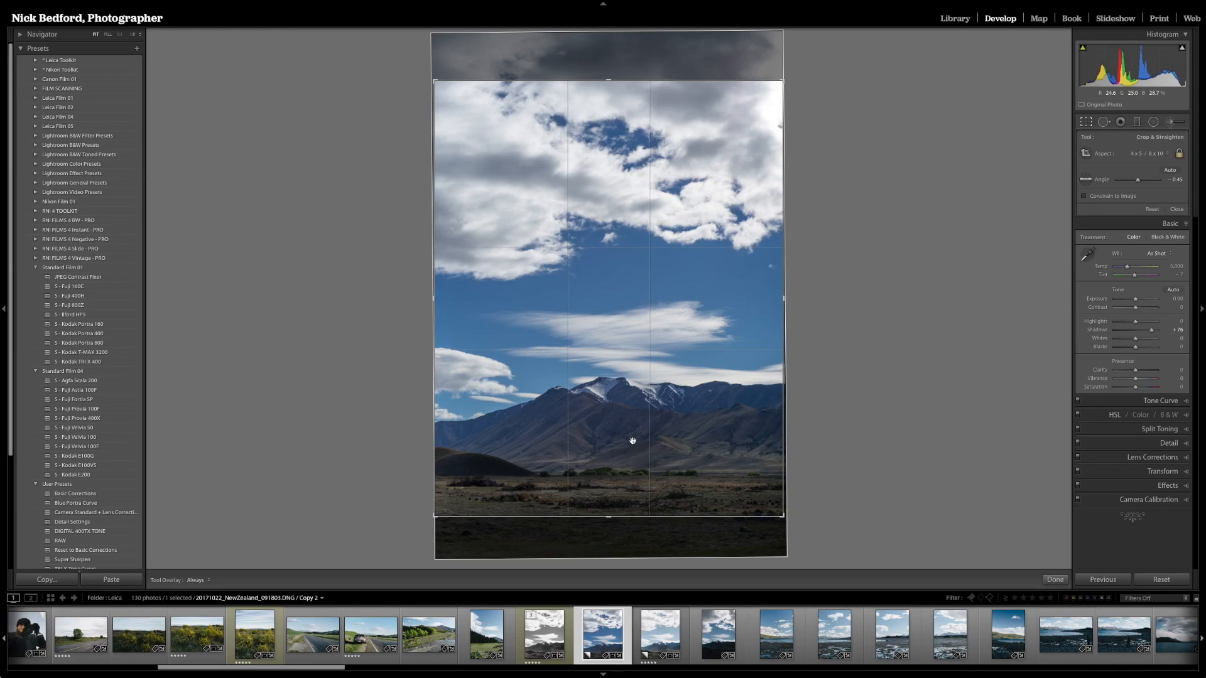
key("Return")
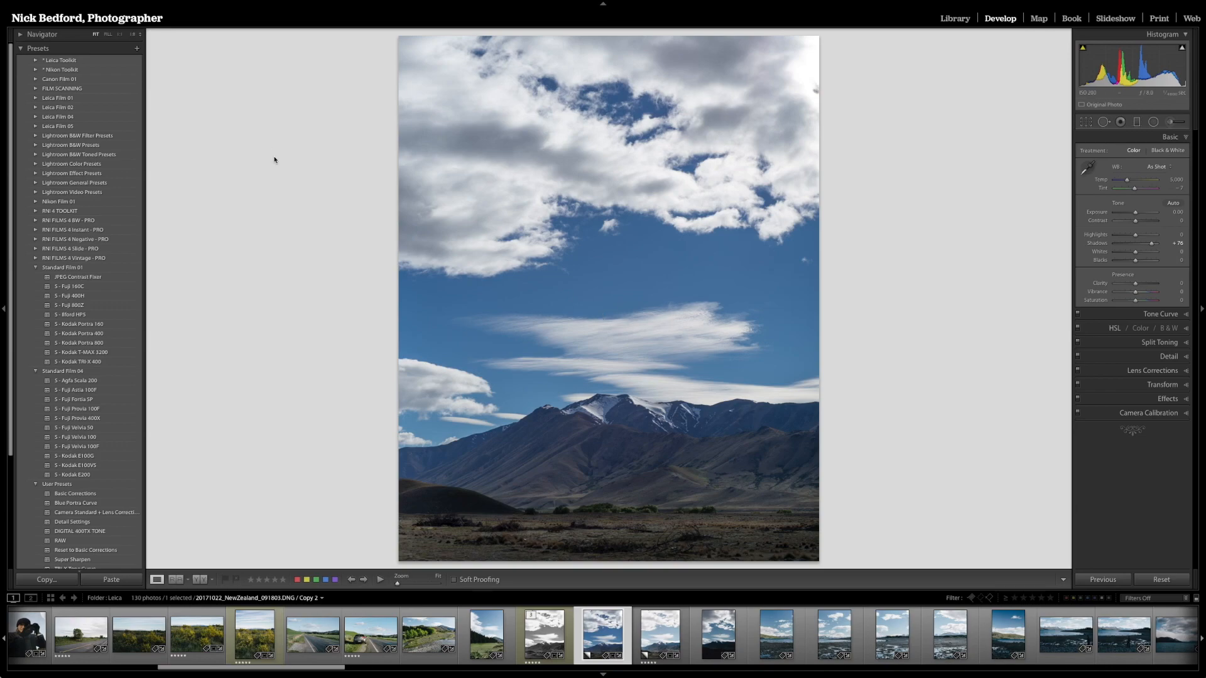
left_click(1165, 151)
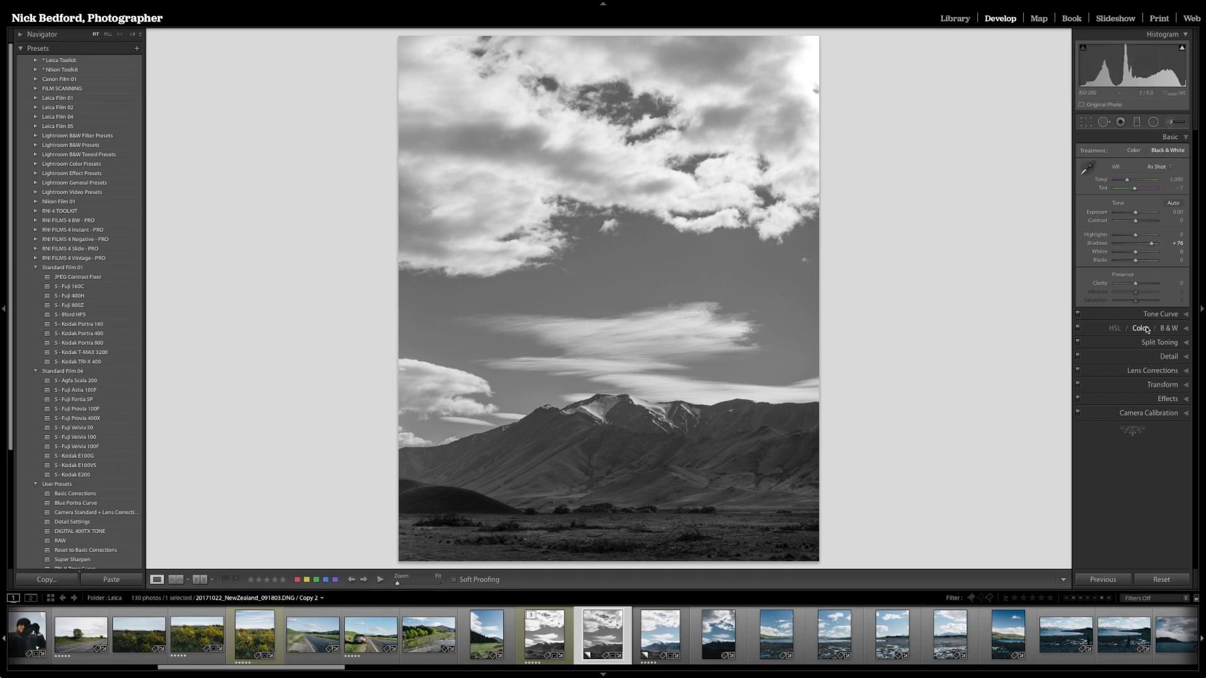
left_click(1167, 326)
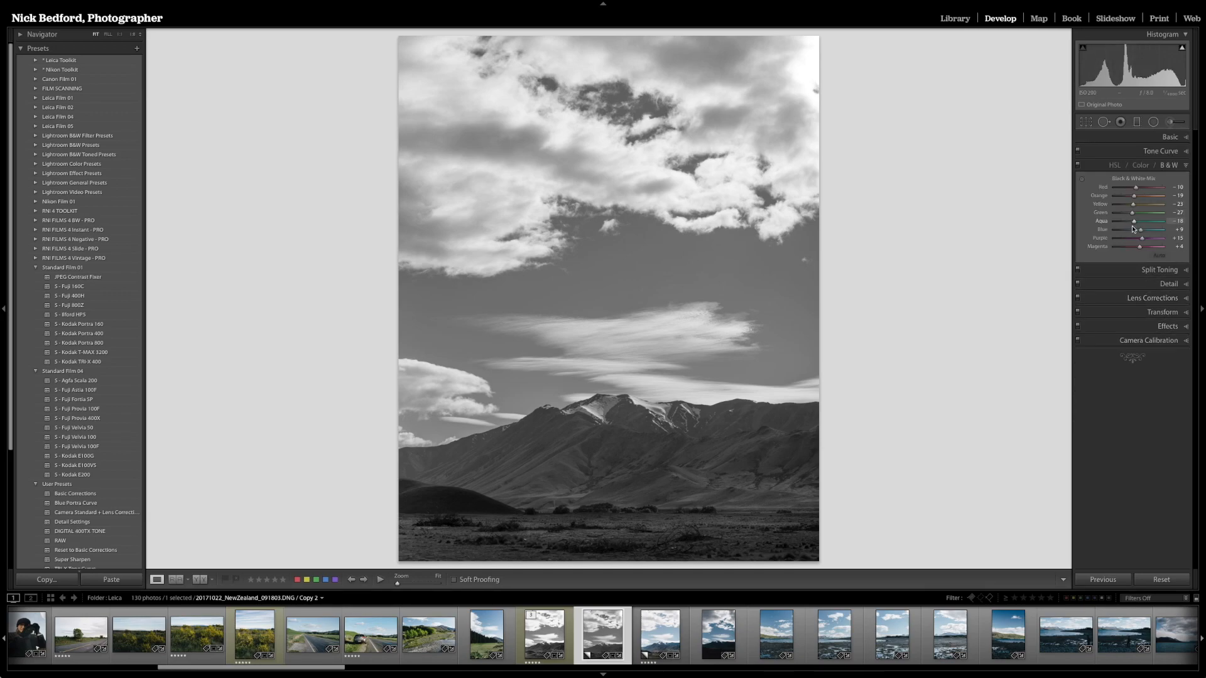
mouse_move(1139, 230)
left_mouse_down()
mouse_move(1130, 232)
mouse_move(1144, 230)
left_mouse_up()
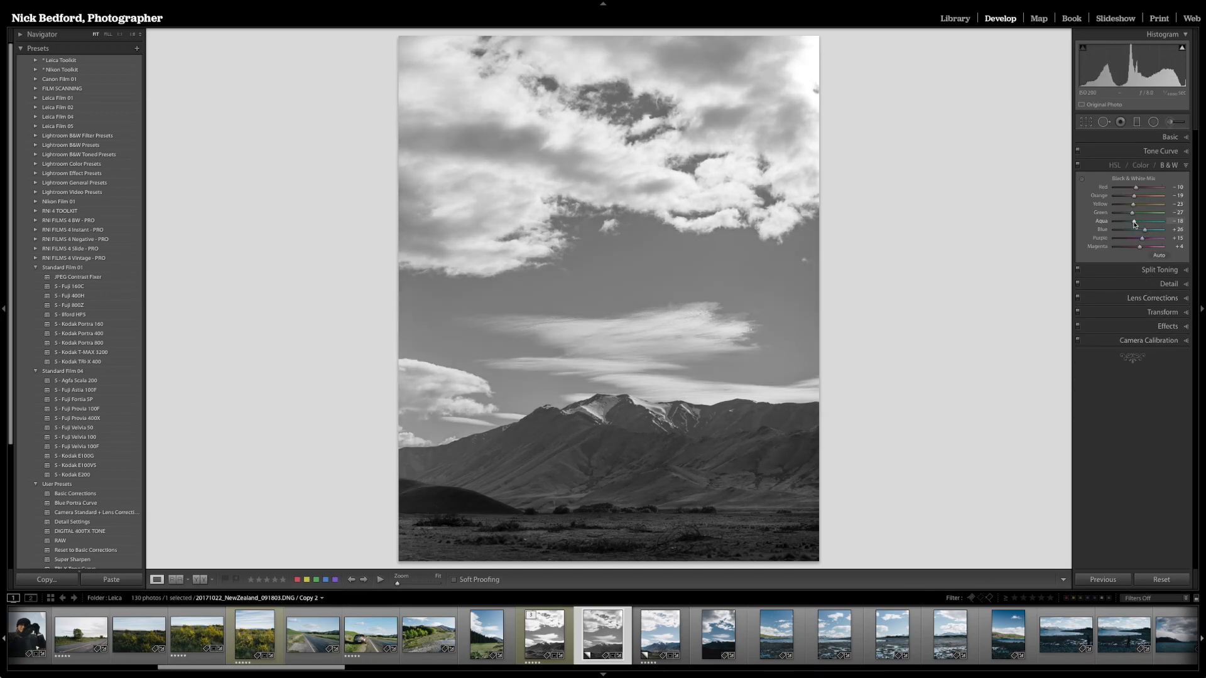
key("ctrl+z")
key("ctrl+z")
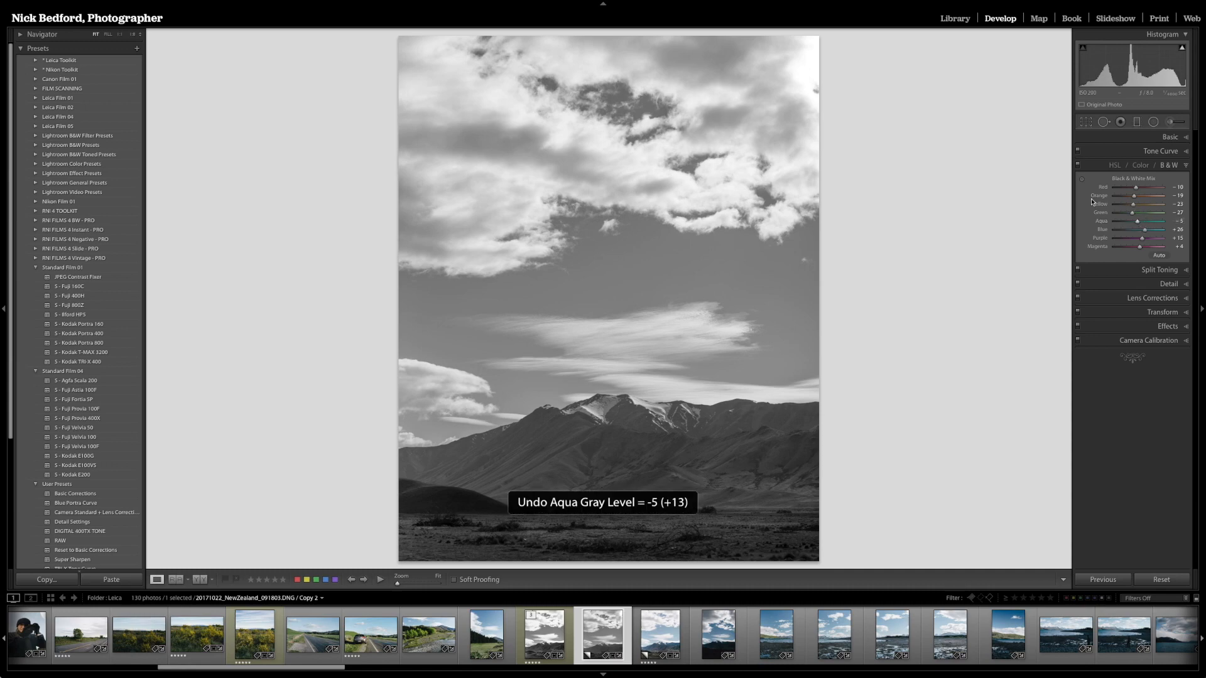
key("ctrl+z")
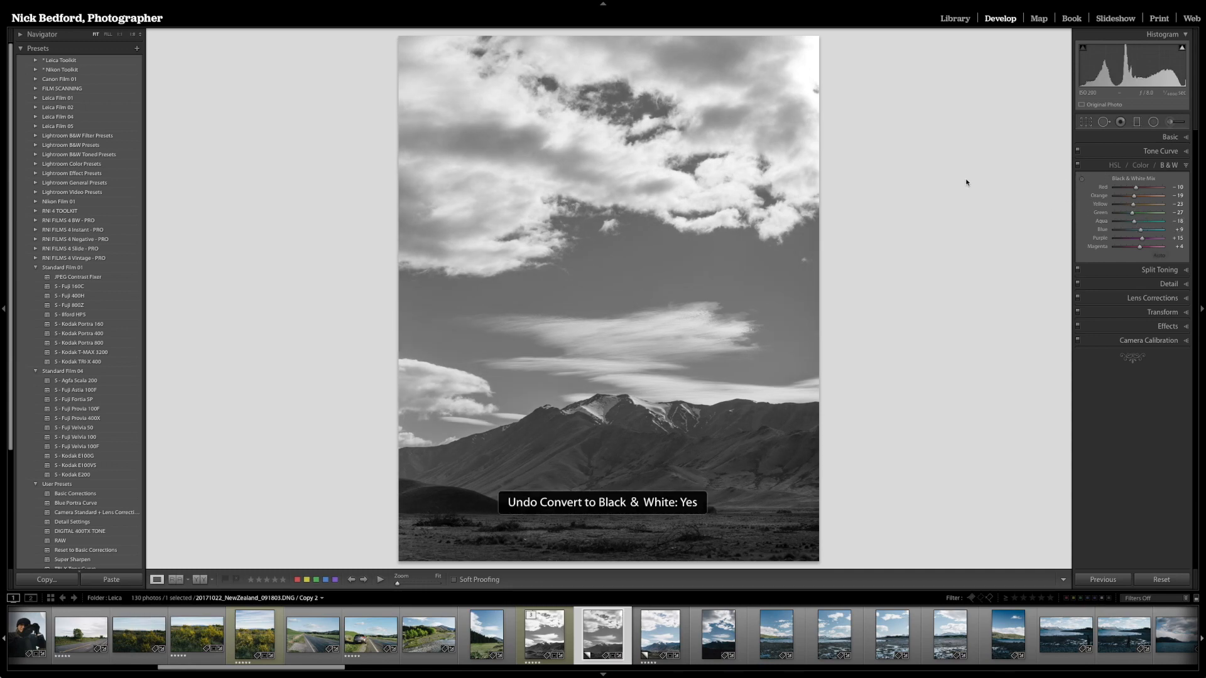
Apply the Leica TRI-X START preset from the Leica Toolkit group and fine-tune Blue in the black-and-white mix
left_click(34, 63)
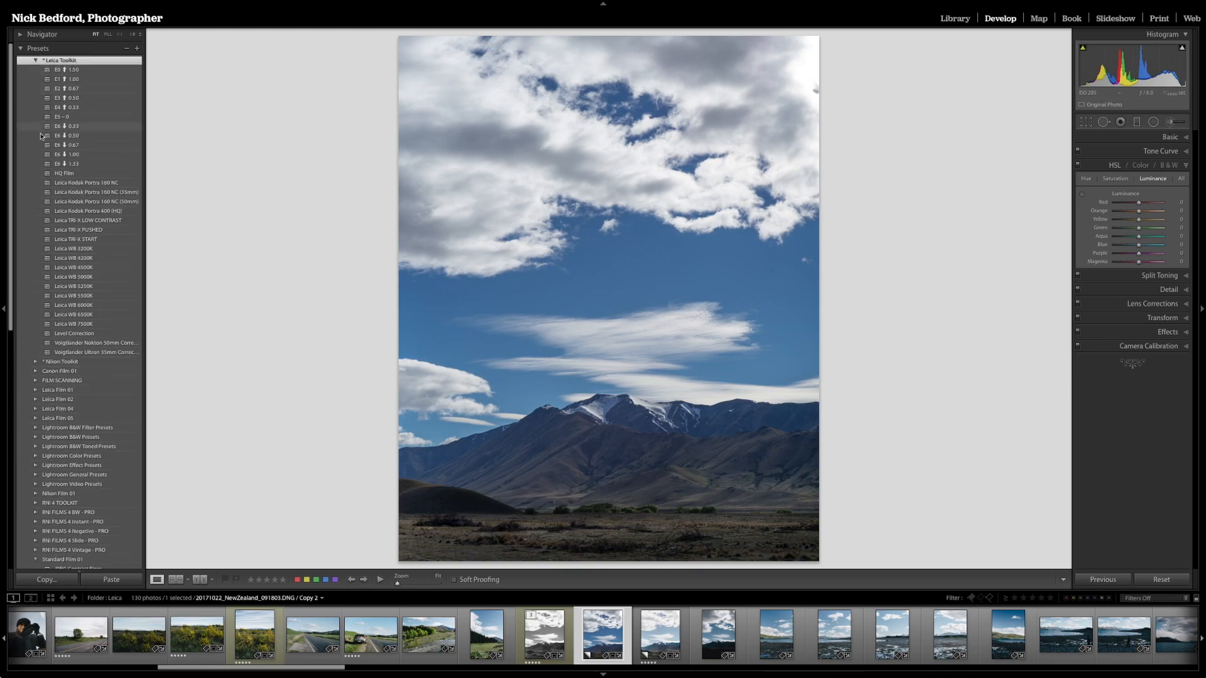
left_click(57, 241)
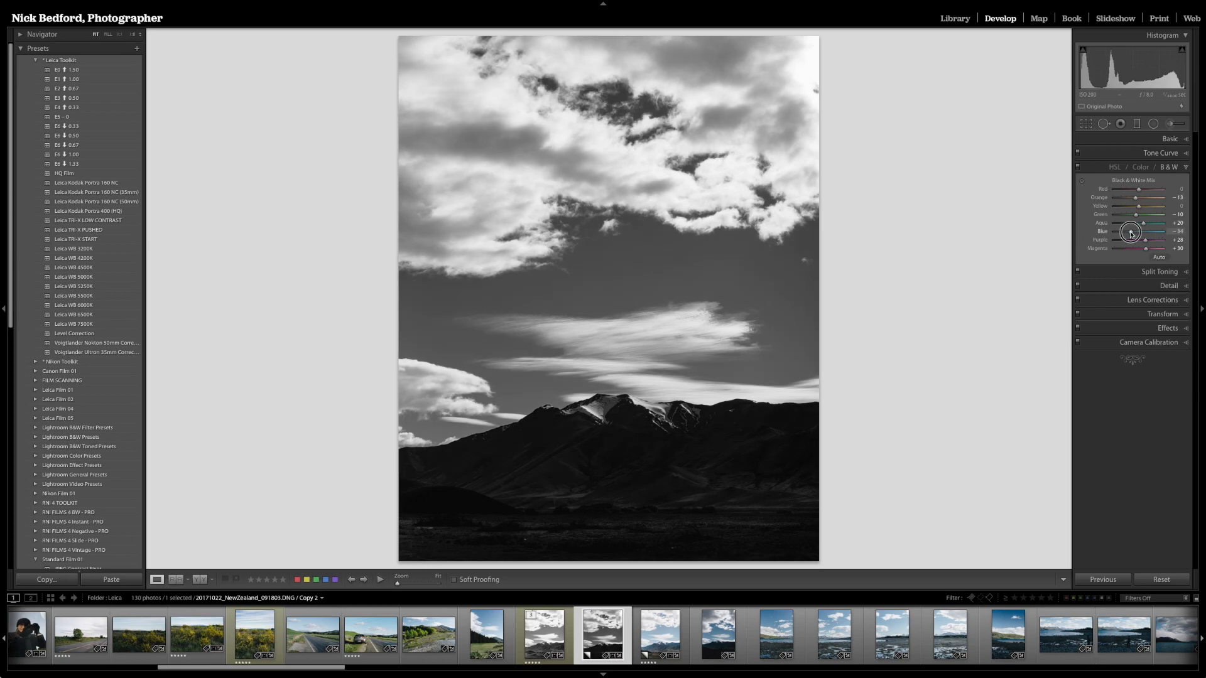
left_click_drag(1130, 234, 1134, 234)
Raise the photo's basic shadows to +60 and its exposure to +0.33
left_click(1168, 139)
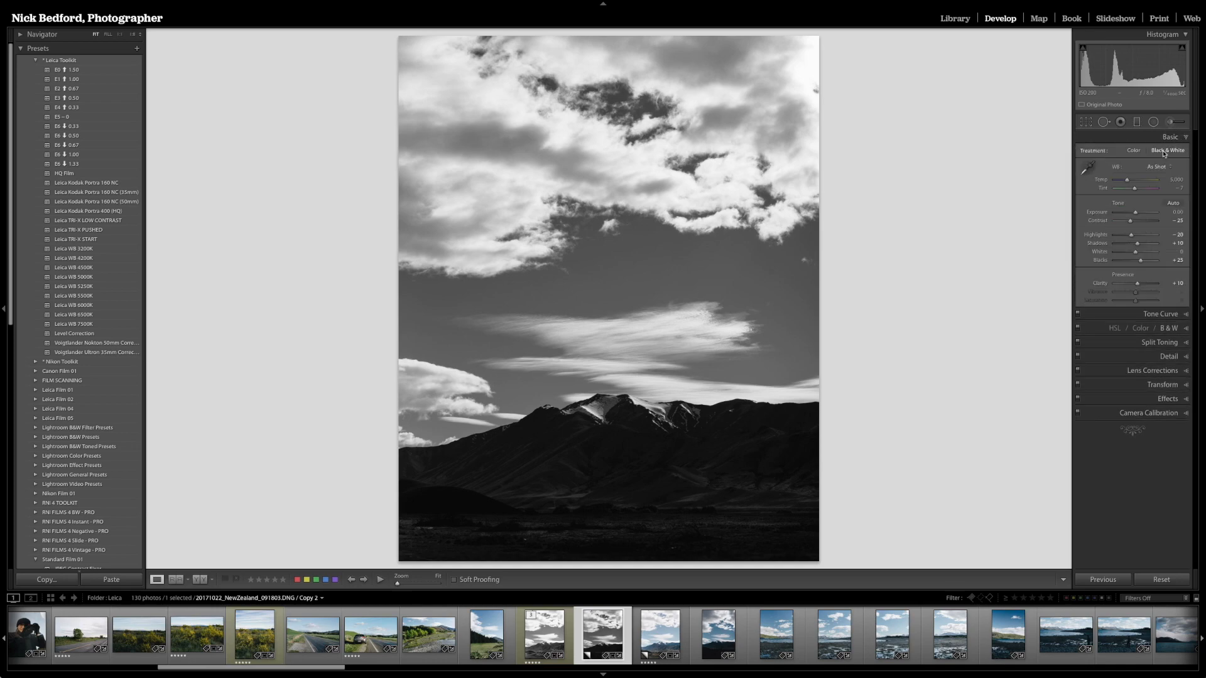
left_click(1150, 245)
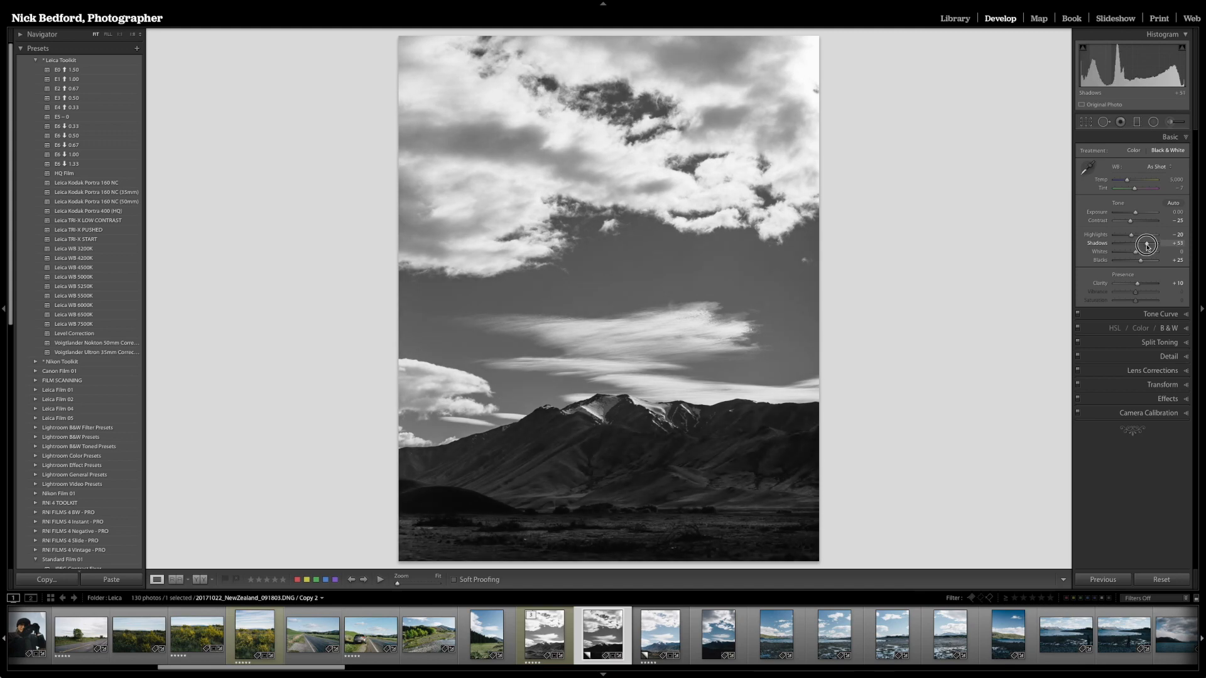
left_click_drag(1150, 246, 1148, 246)
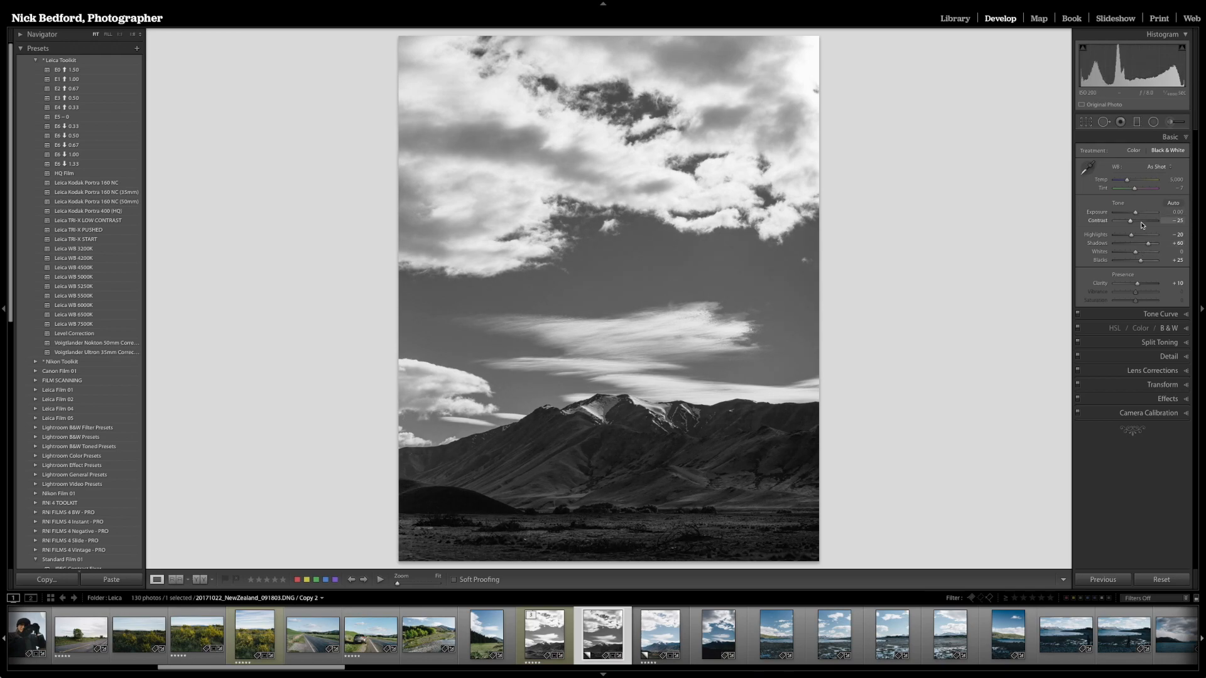
left_click(1172, 212)
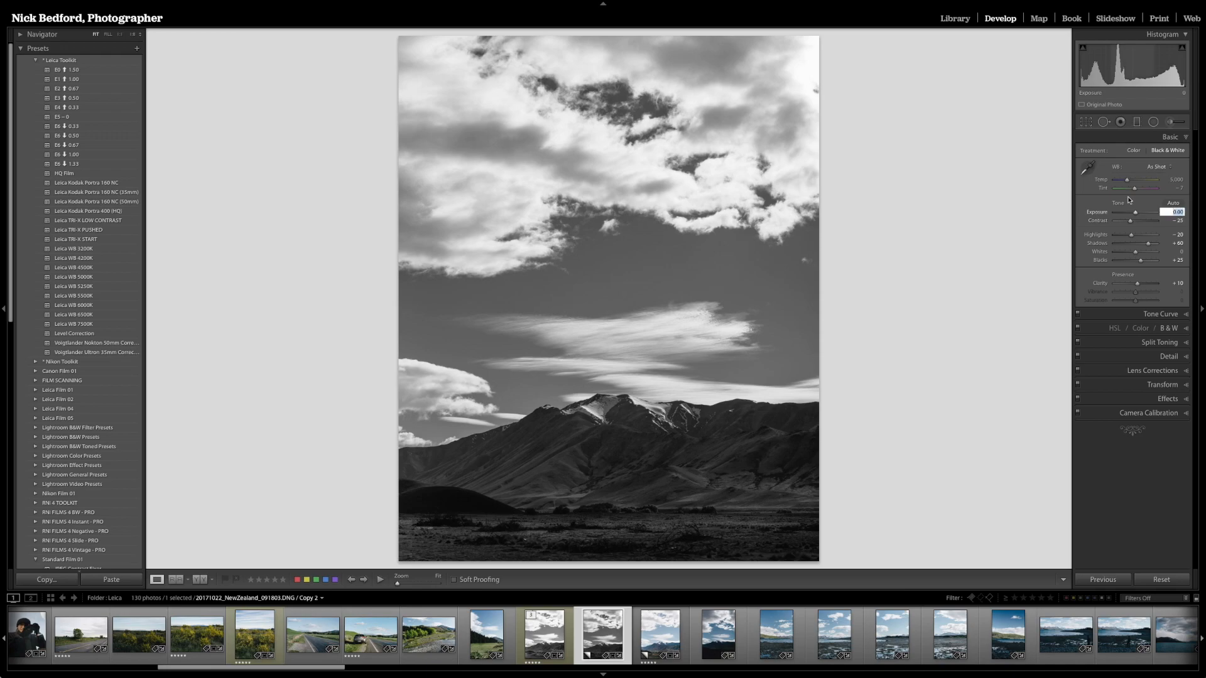
key("BackSpace")
type("0.33")
key("Return")
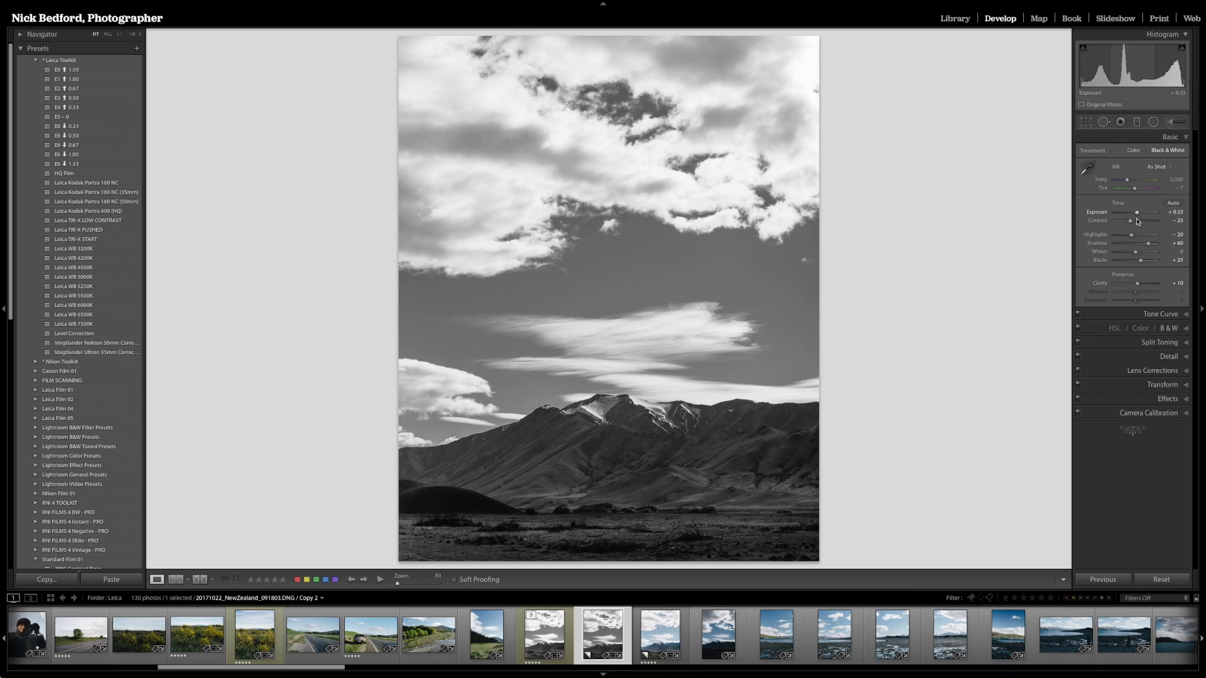
Set the photo's exposure to +0.50 and its clarity to +20
left_click(1170, 212)
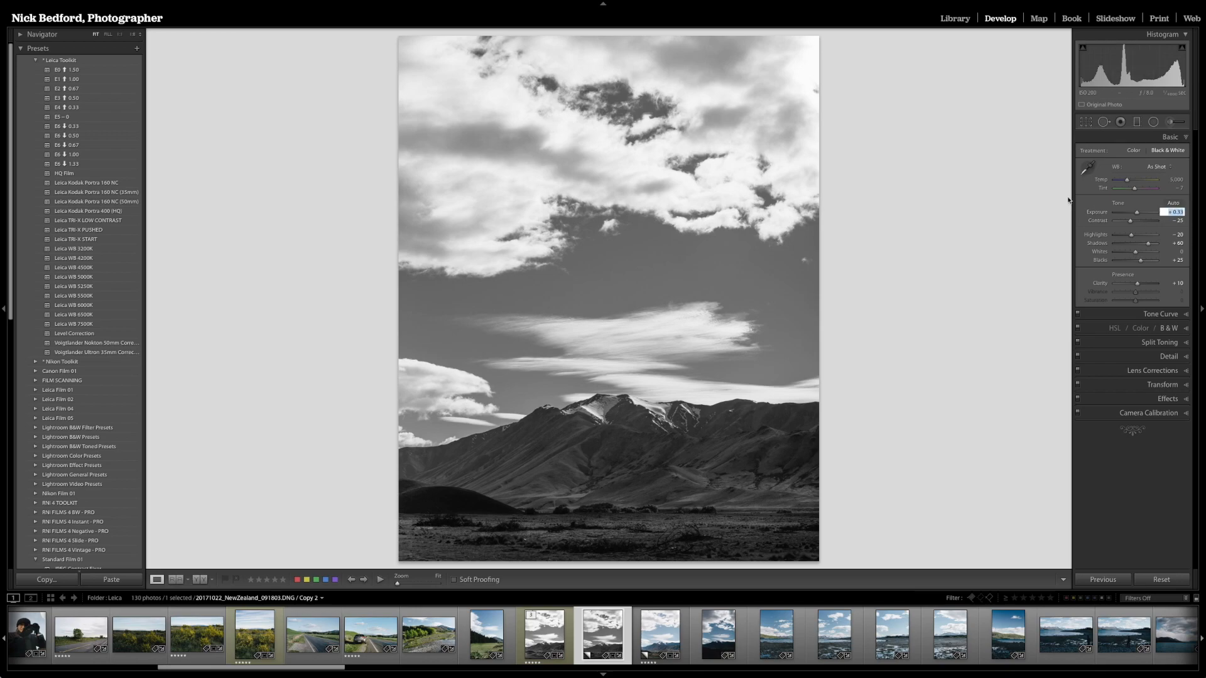
type("0.5")
key("Return")
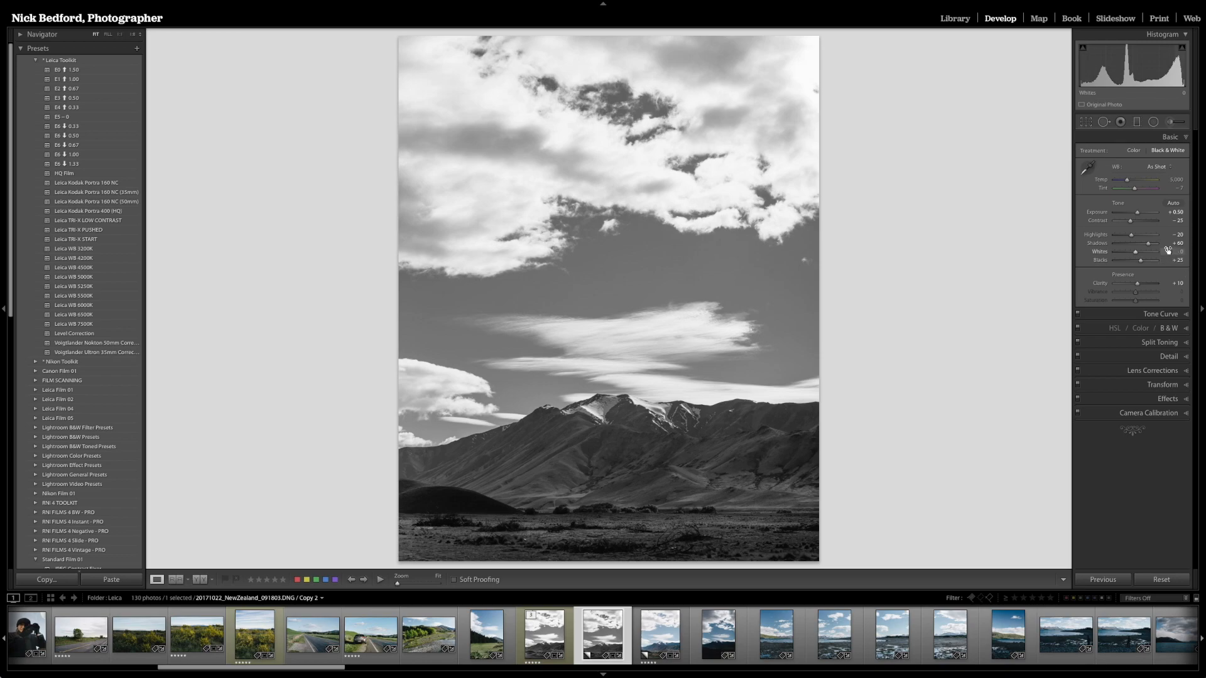
left_click(1130, 236)
left_click(1180, 283)
type("20")
key("Return")
Paint over the mountain range with an Adjustment Brush set to clarity 25, size 14 and Auto Mask off
left_click(1168, 124)
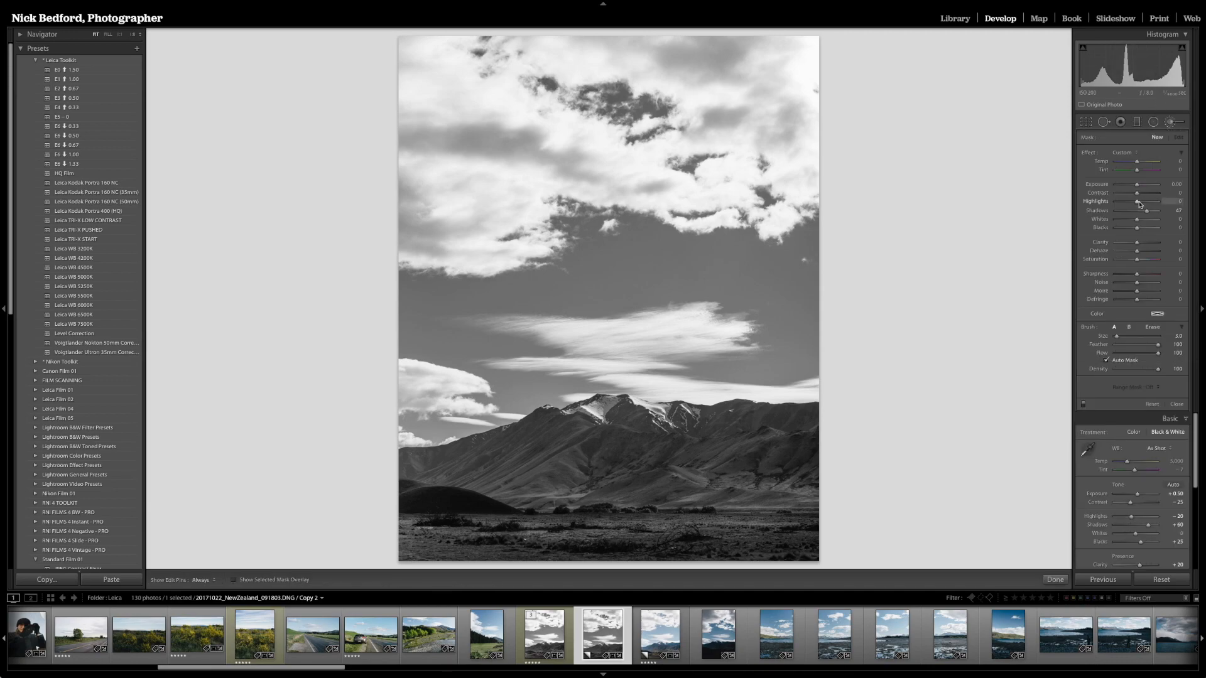
left_click(1167, 243)
type("25")
key("Return")
left_click(1174, 243)
left_click(1121, 363)
scroll(757, 458, "up", 12)
scroll(791, 447, "down", 1)
key("h")
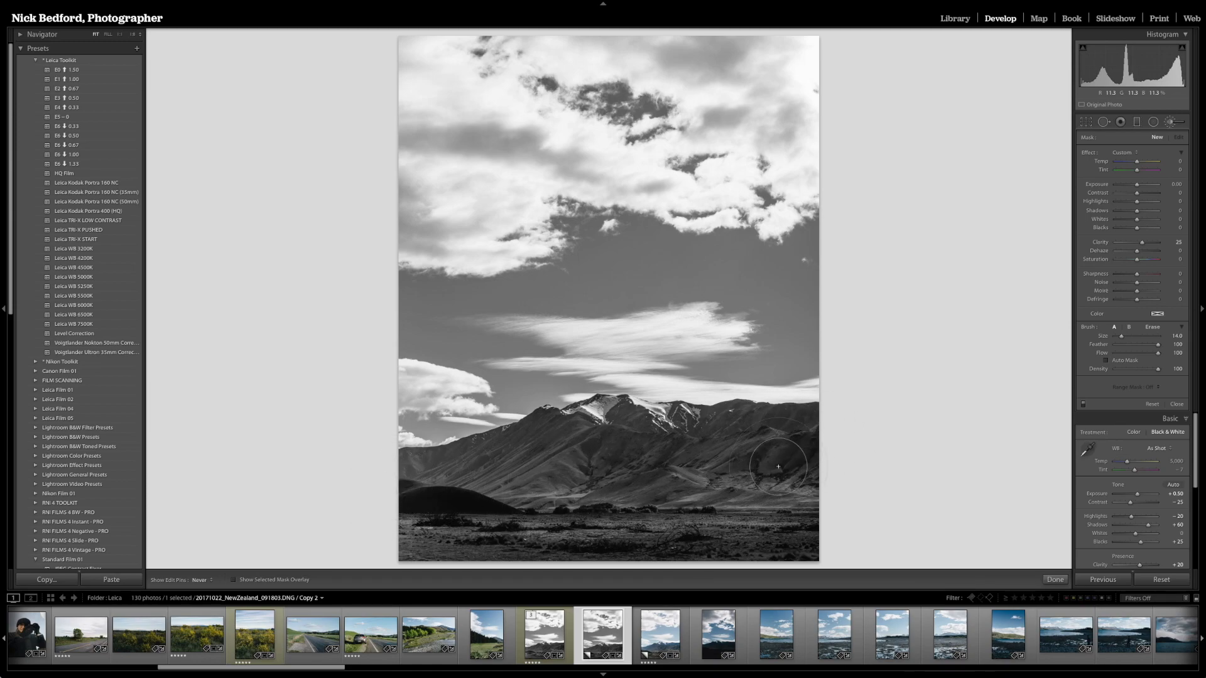
left_click(799, 460)
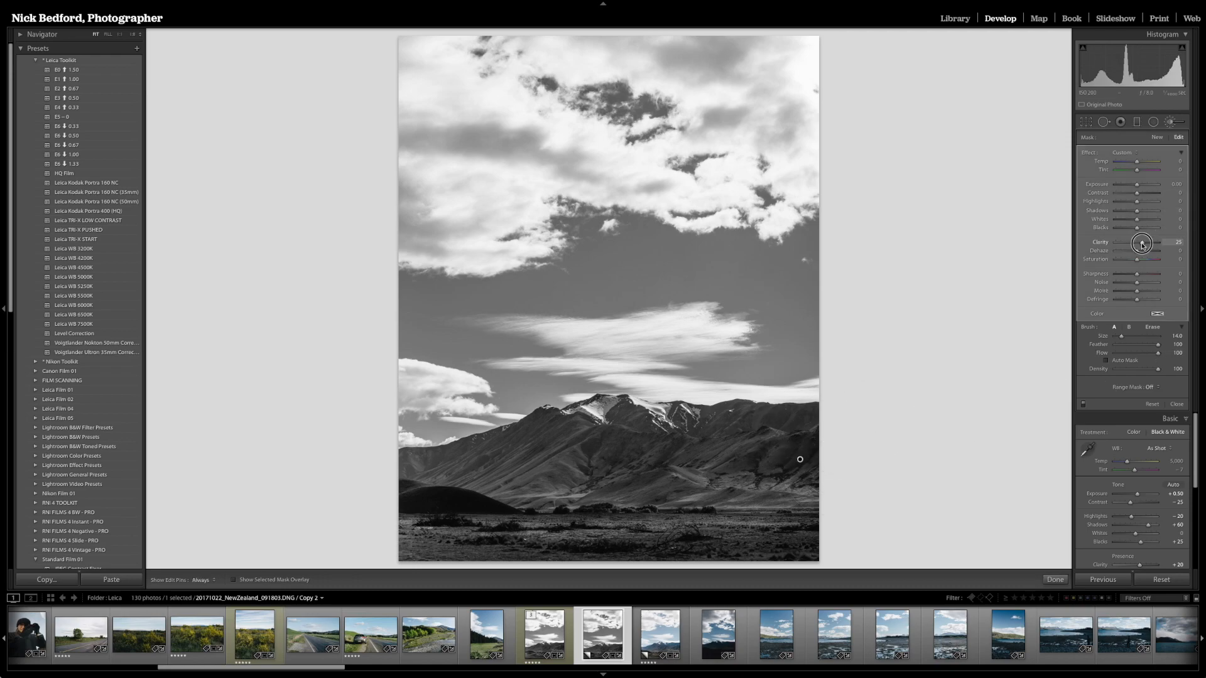
Try clarity 100 on the brushed mountain area, restore it to 25 and leave the Adjustment Brush
left_click_drag(1142, 244, 1189, 245)
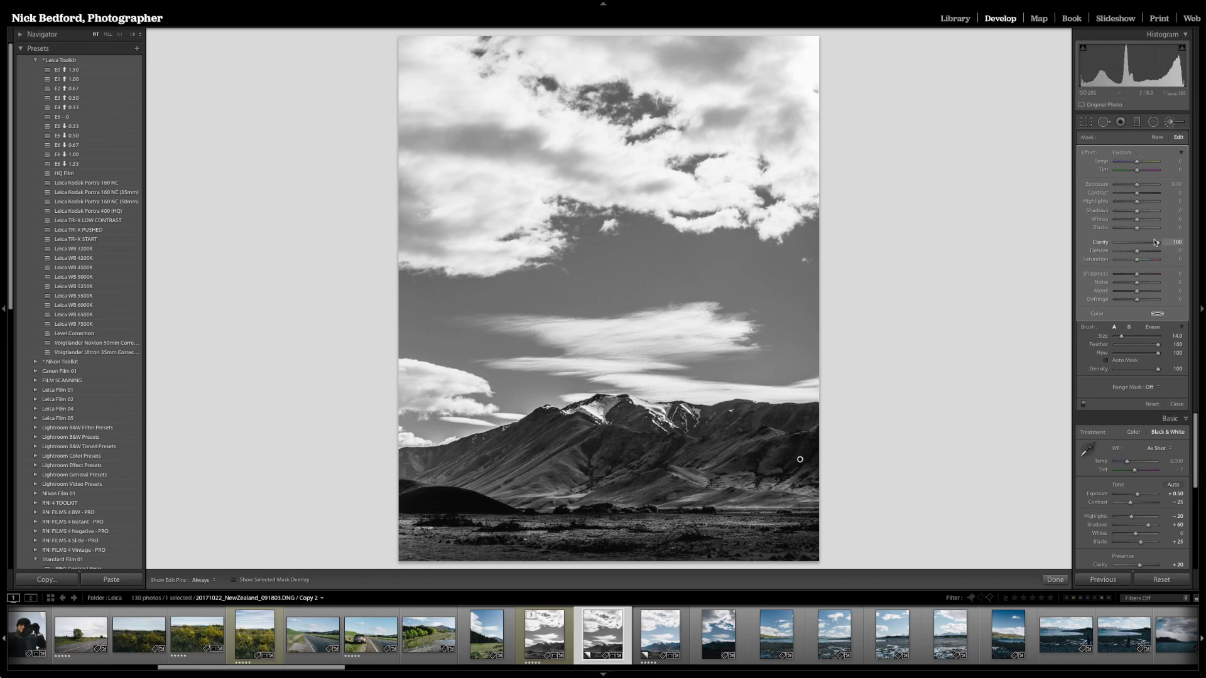
left_click_drag(1154, 241, 1141, 243)
left_click(1178, 241)
type("2")
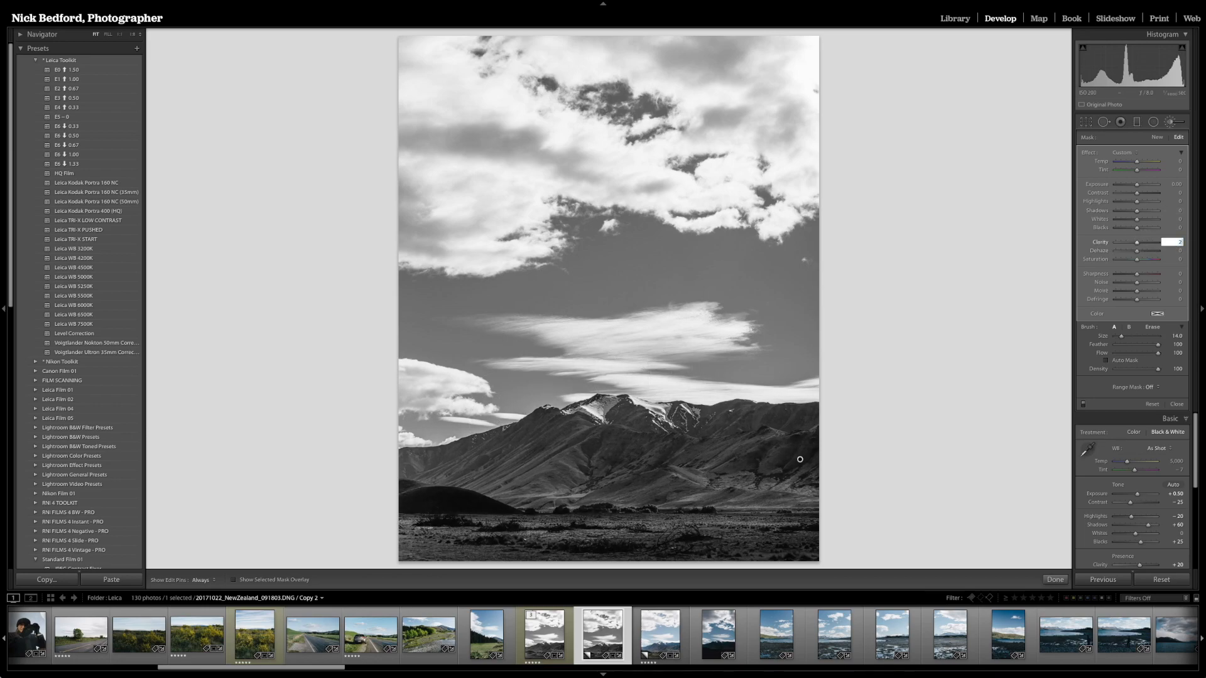
type("5")
key("Return")
left_click(854, 396)
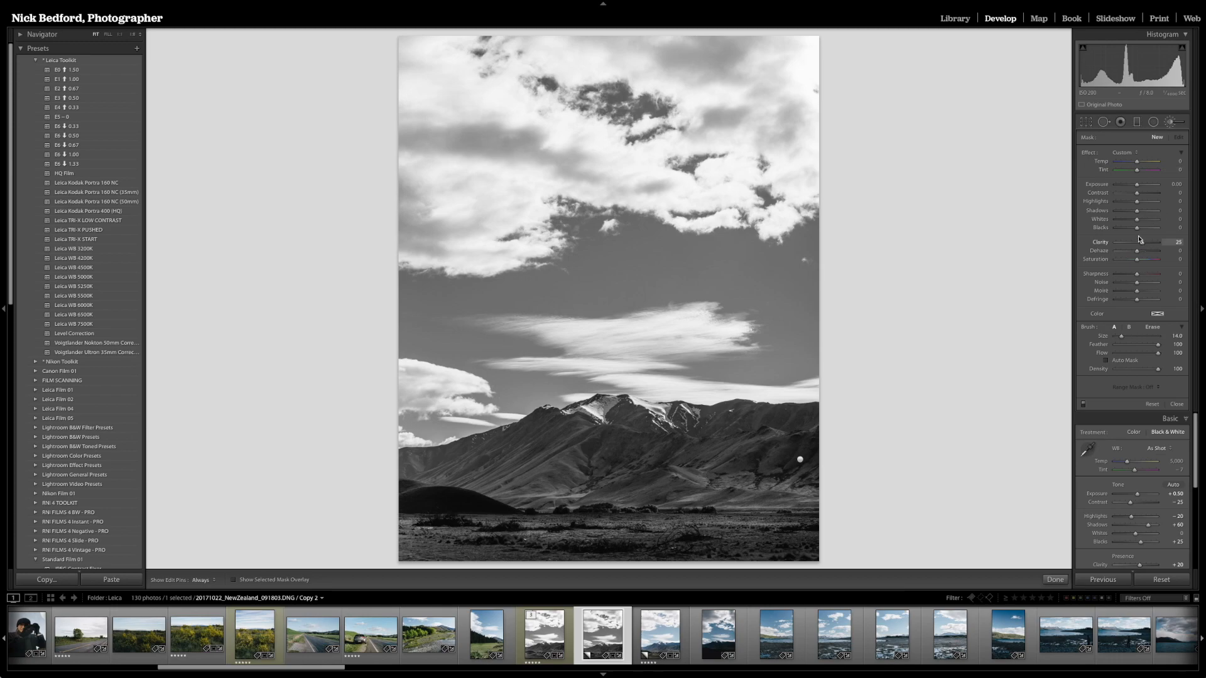
key("k")
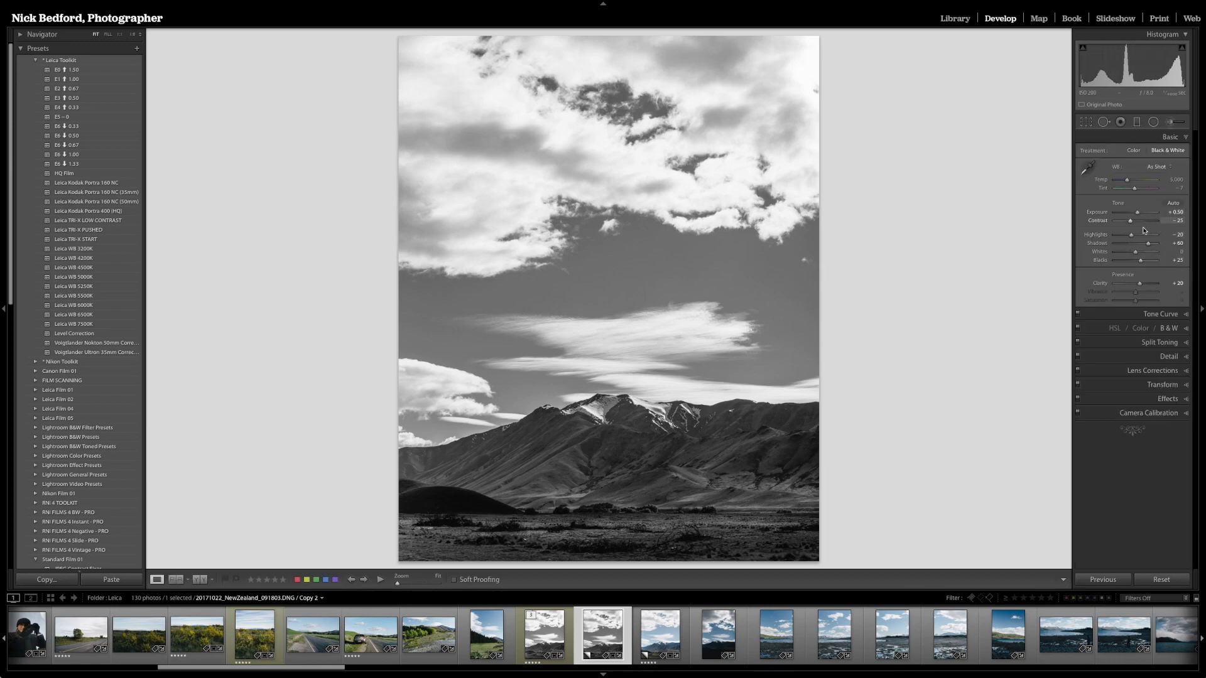
Refine the photo's basic tone with shadows at +70, exposure at +0.67 and highlights at -47
left_click_drag(1149, 245, 1151, 246)
left_click(1171, 212)
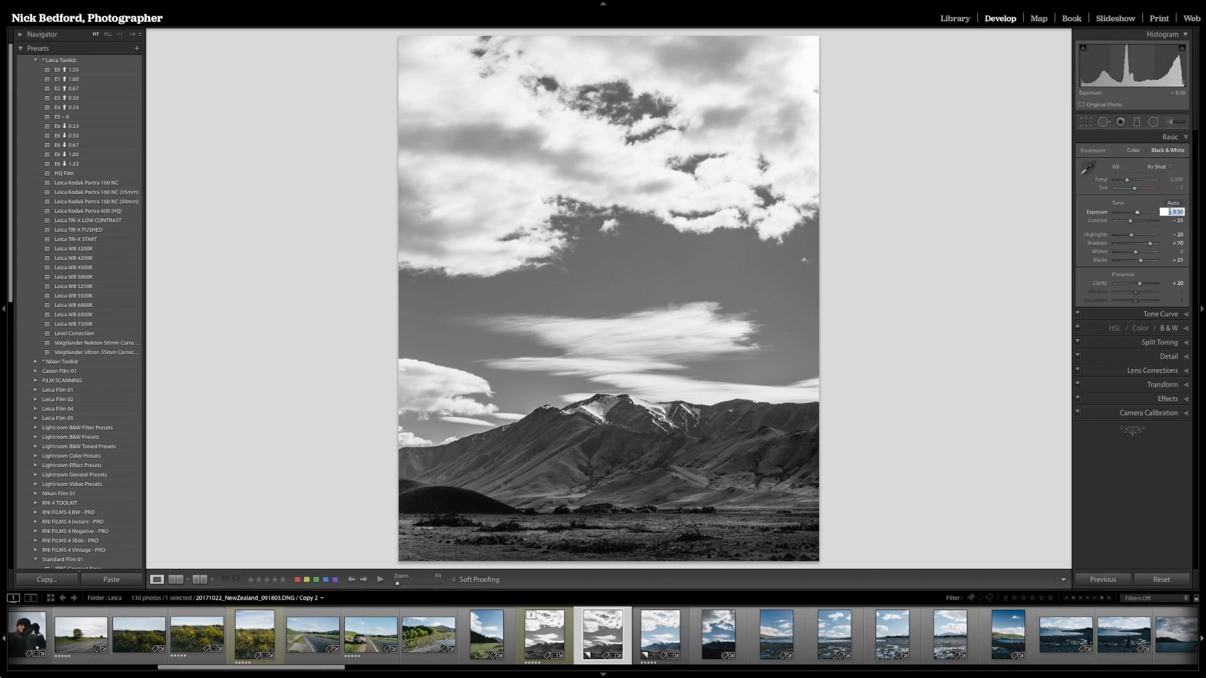
type(".67")
key("Return")
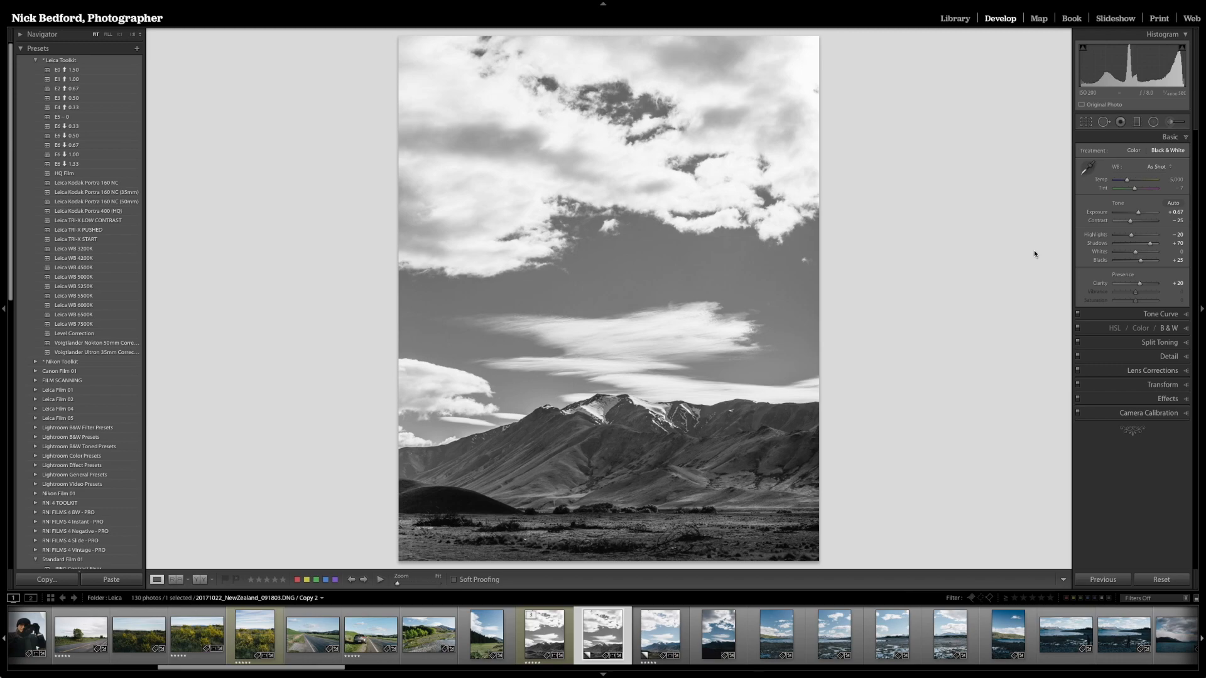
key("XF86AudioLowerVolume")
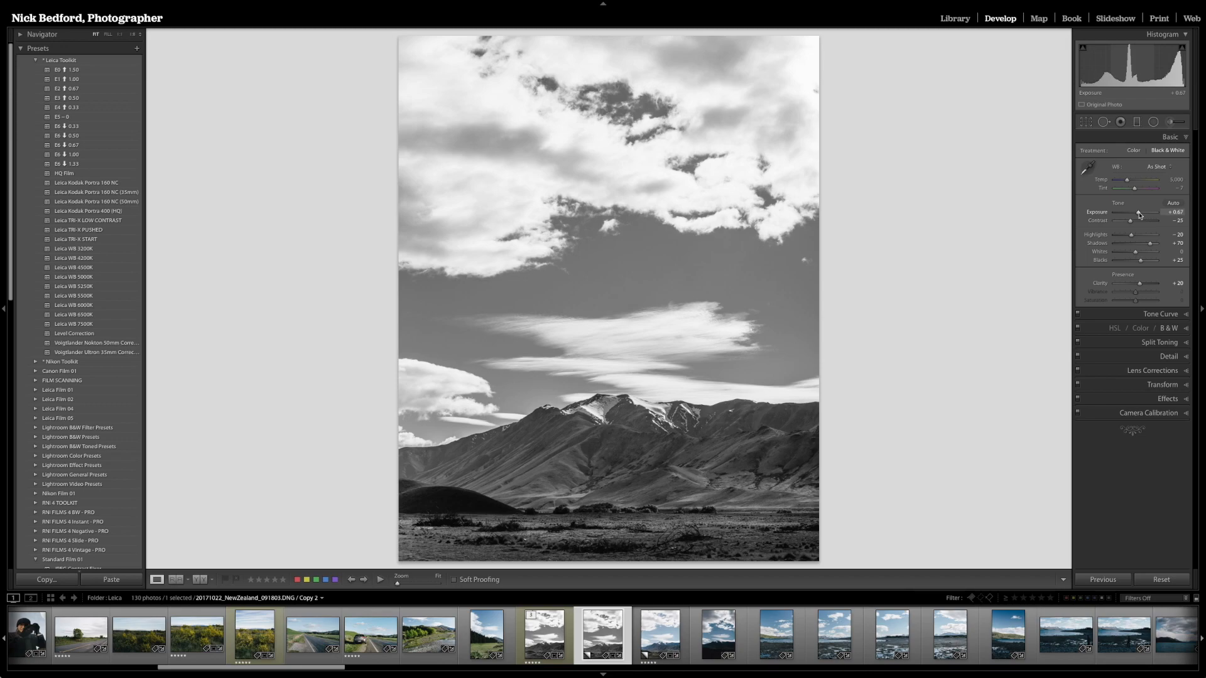
left_click_drag(1127, 240, 1126, 238)
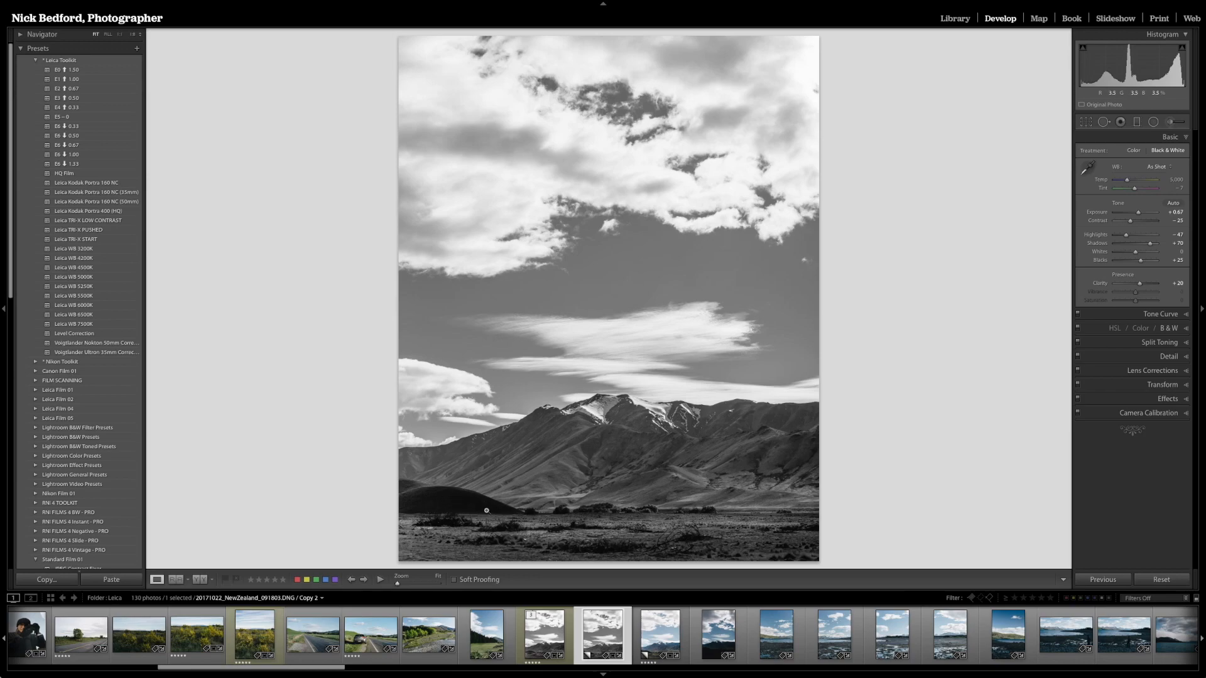
Paint over the dark hill at the mountain's foot with a new size 14 Adjustment Brush set to shadows 40
left_click(1169, 121)
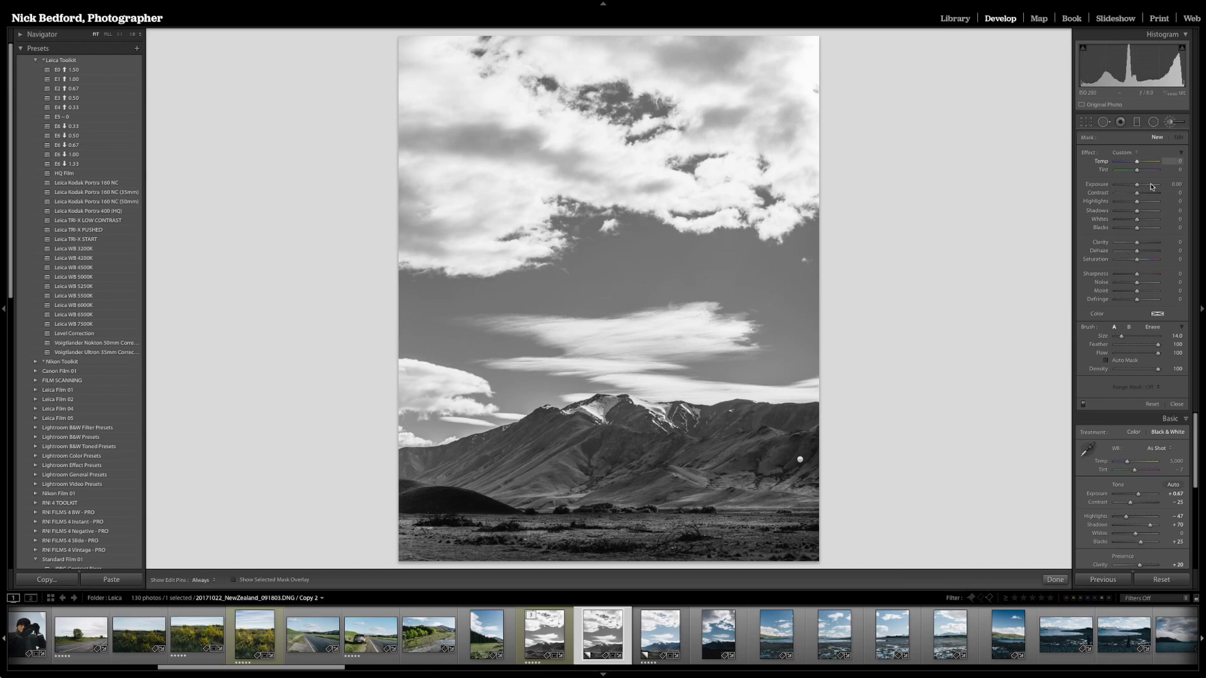
left_click(1143, 212)
left_click_drag(1144, 212, 1145, 212)
key("z")
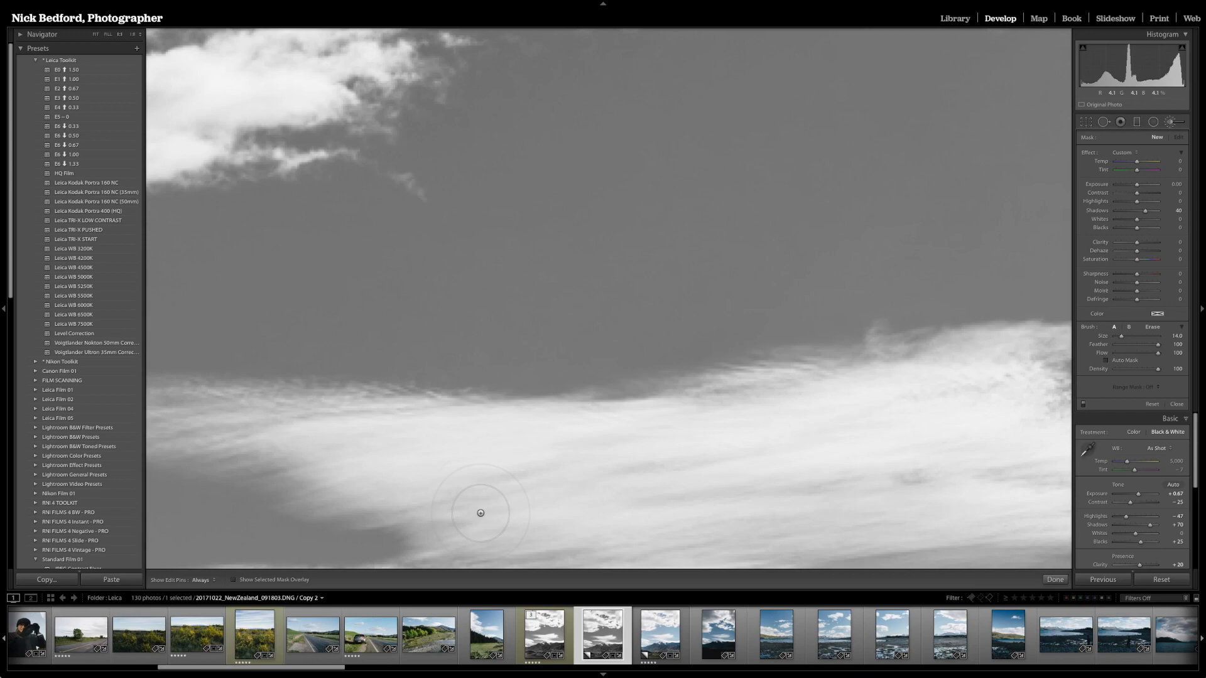
left_click_drag(468, 484, 888, 2)
left_click_drag(445, 451, 641, 326)
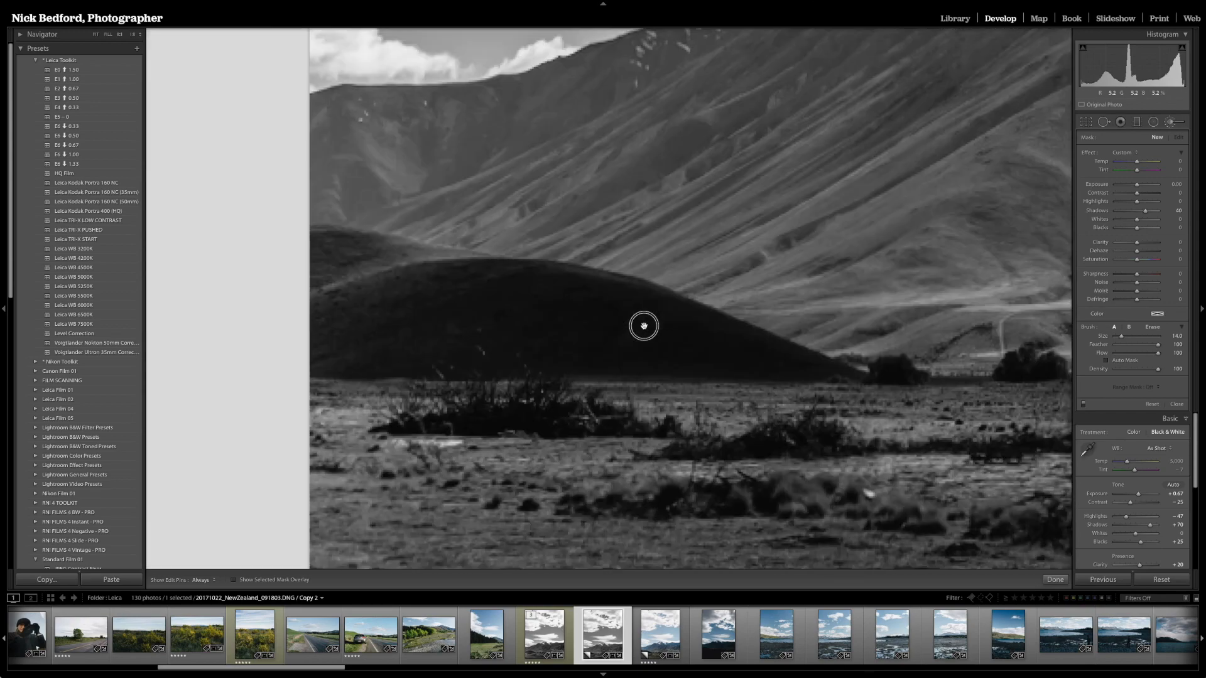
key("h")
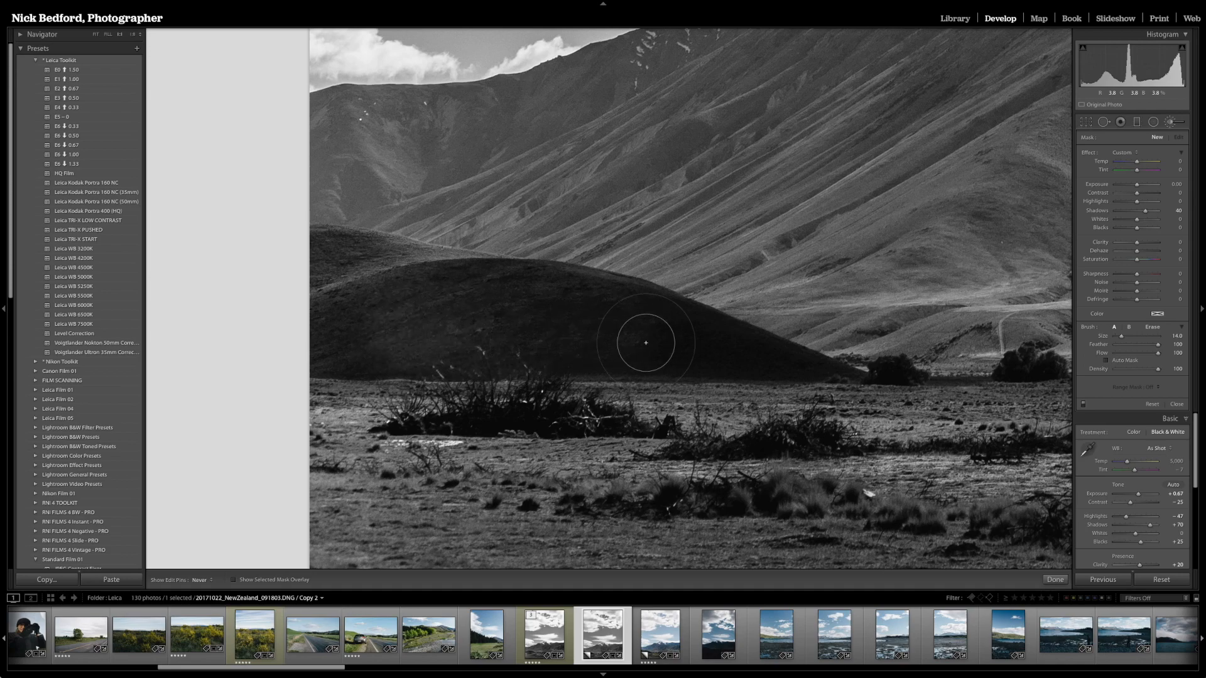
mouse_move(821, 371)
left_mouse_down()
mouse_move(542, 335)
mouse_move(711, 346)
left_mouse_up()
key("h")
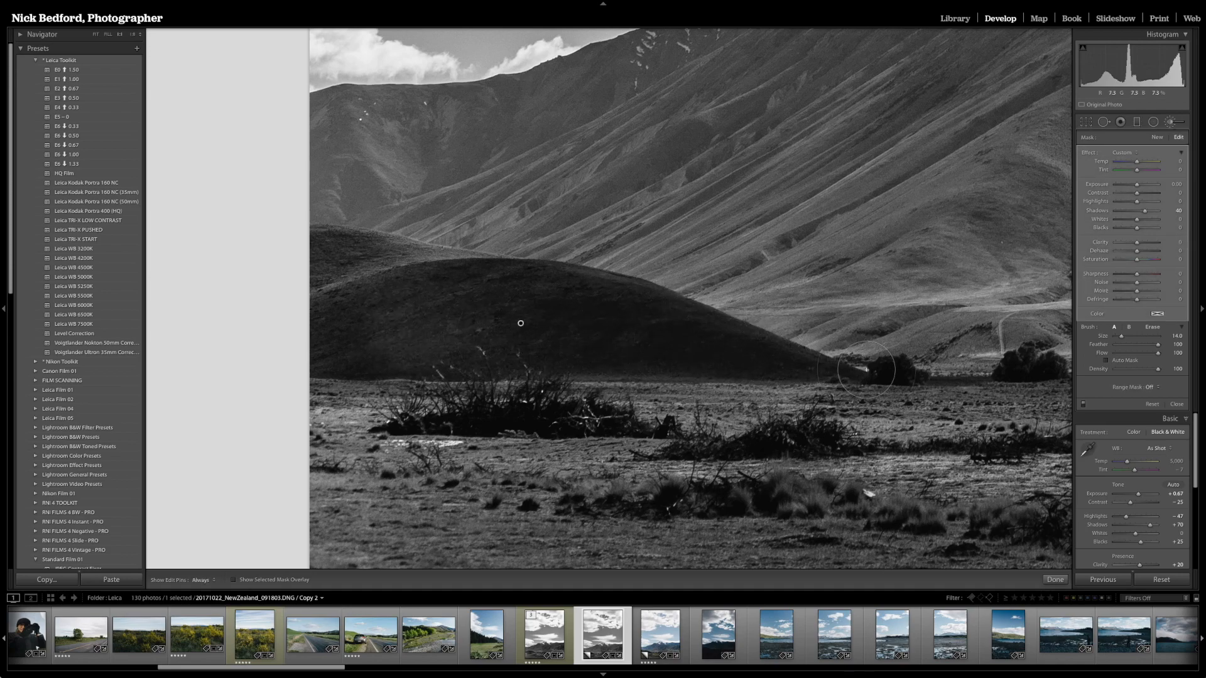
Set up the hill adjustment's Erase brush with size 14, feather 100 and flow 16 to soften the mask's edge
left_click(1153, 328)
scroll(820, 327, "up", 5)
key("h")
key("0")
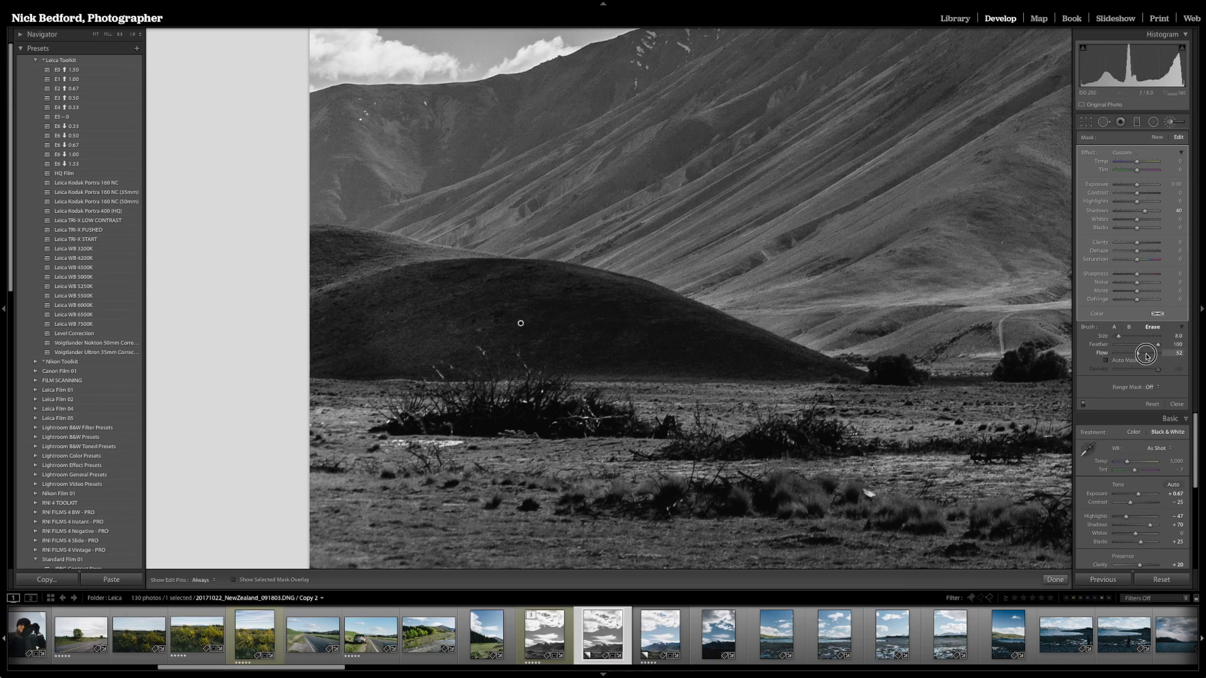
key("h")
key("h")
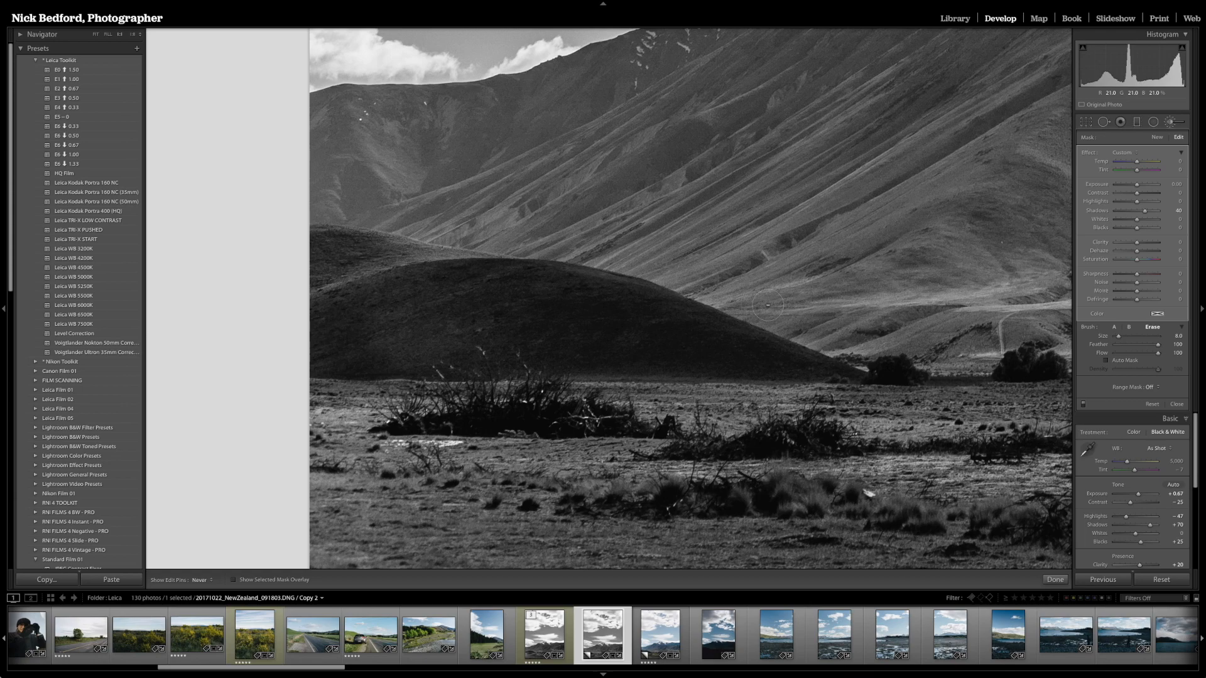
key("h")
scroll(386, 338, "up", 6)
left_click(1123, 354)
left_click_drag(1123, 354, 1121, 354)
key("h")
key("h")
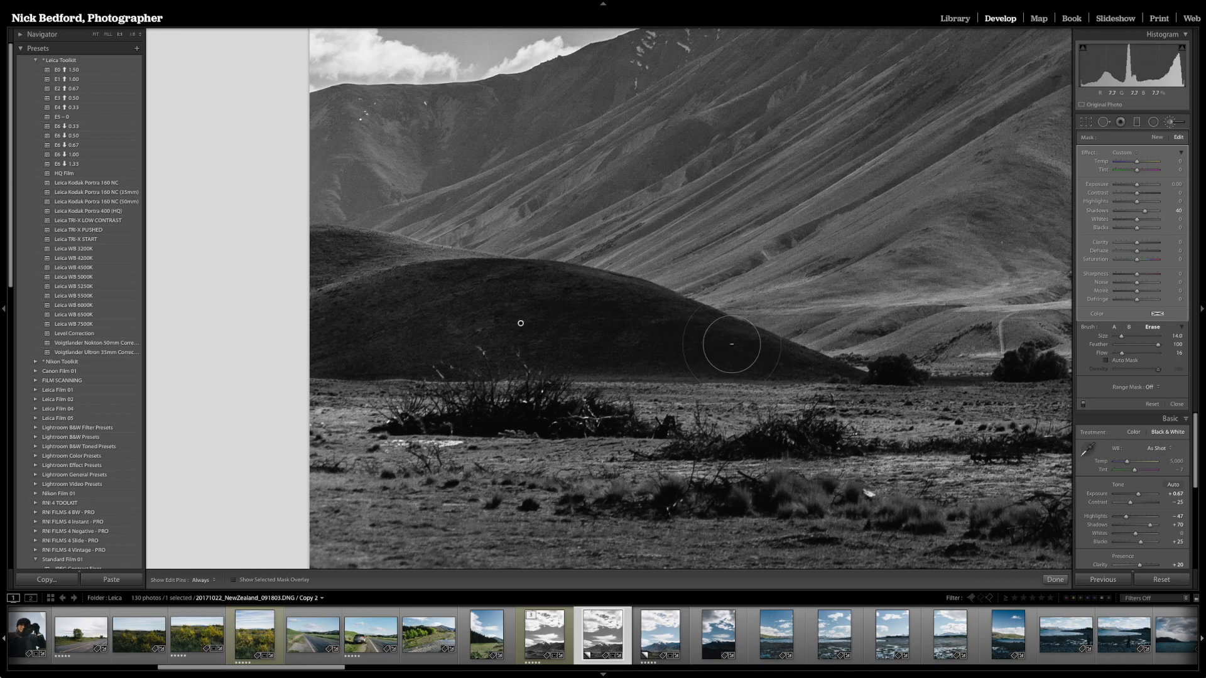
Set the brushed hill's shadows to 45, leave the Adjustment Brush and view the whole photo
left_click(1176, 210)
type("45")
key("Return")
key("Return")
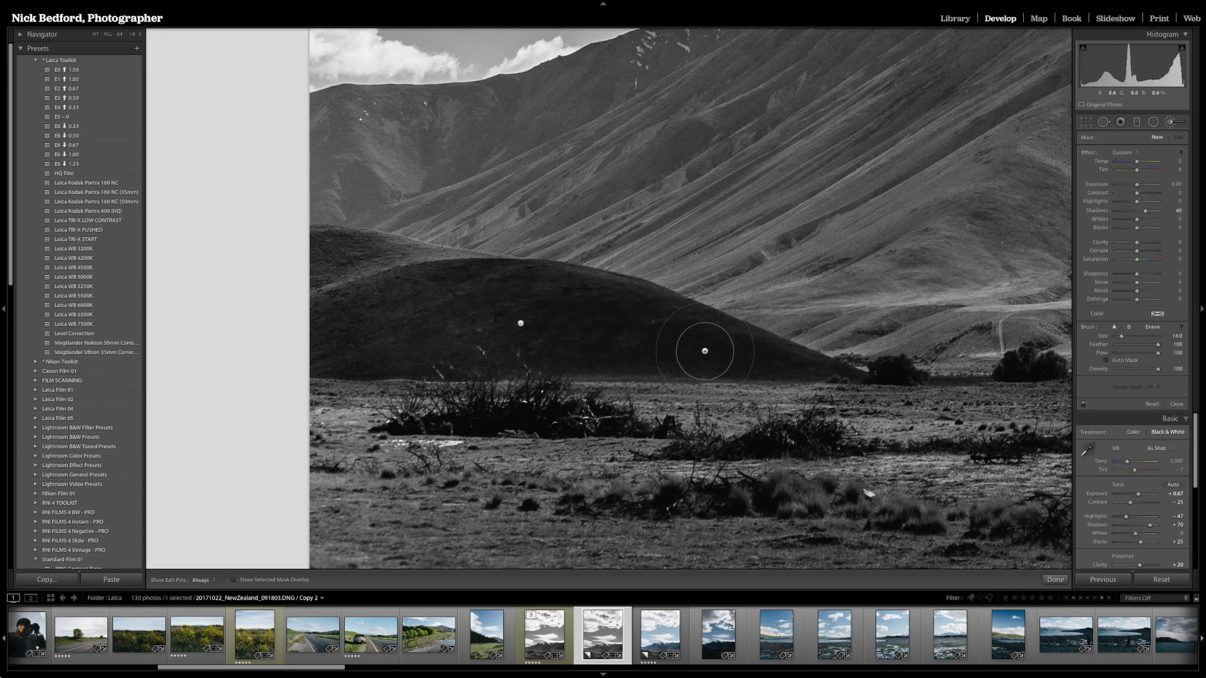
key("k")
left_click(672, 200)
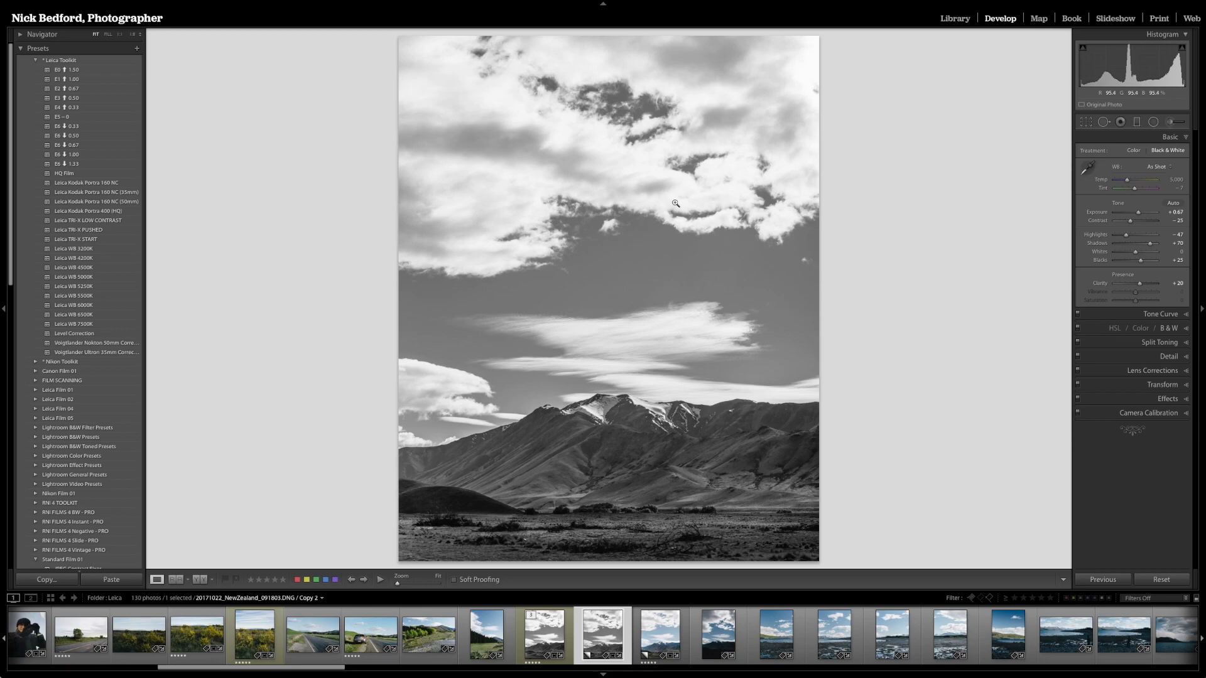
Reselect the hill's brush adjustment, set its shadows to 50 and leave the Adjustment Brush
left_click(1169, 121)
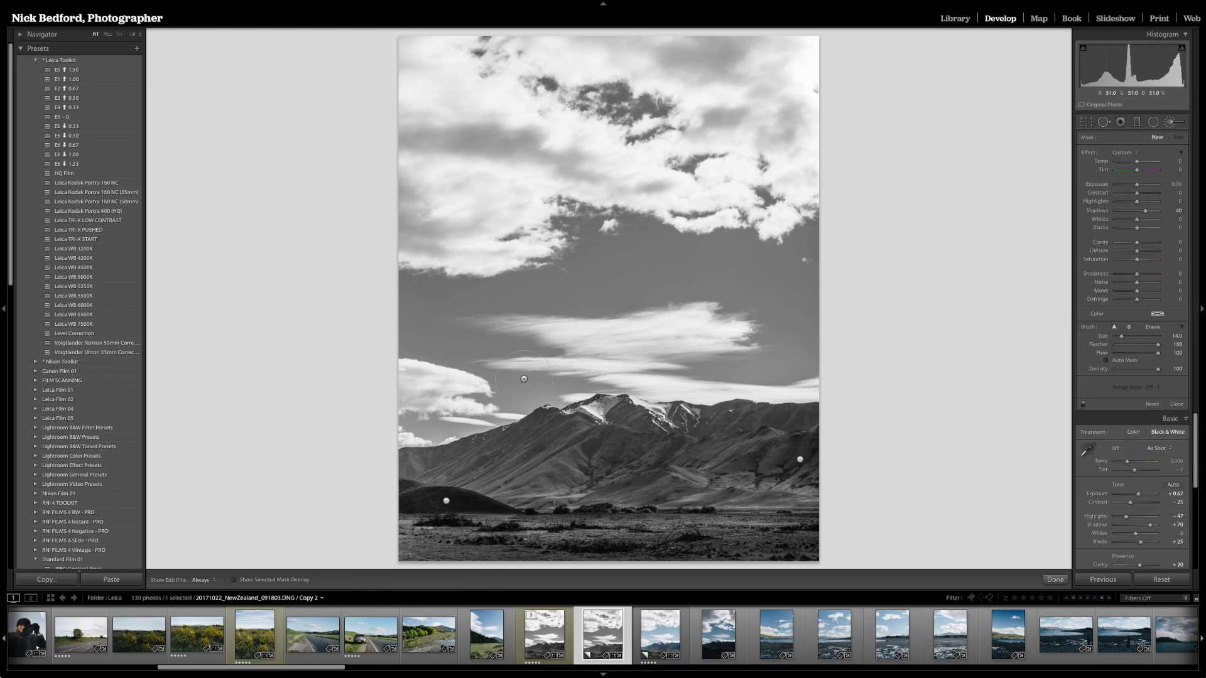
left_click(446, 500)
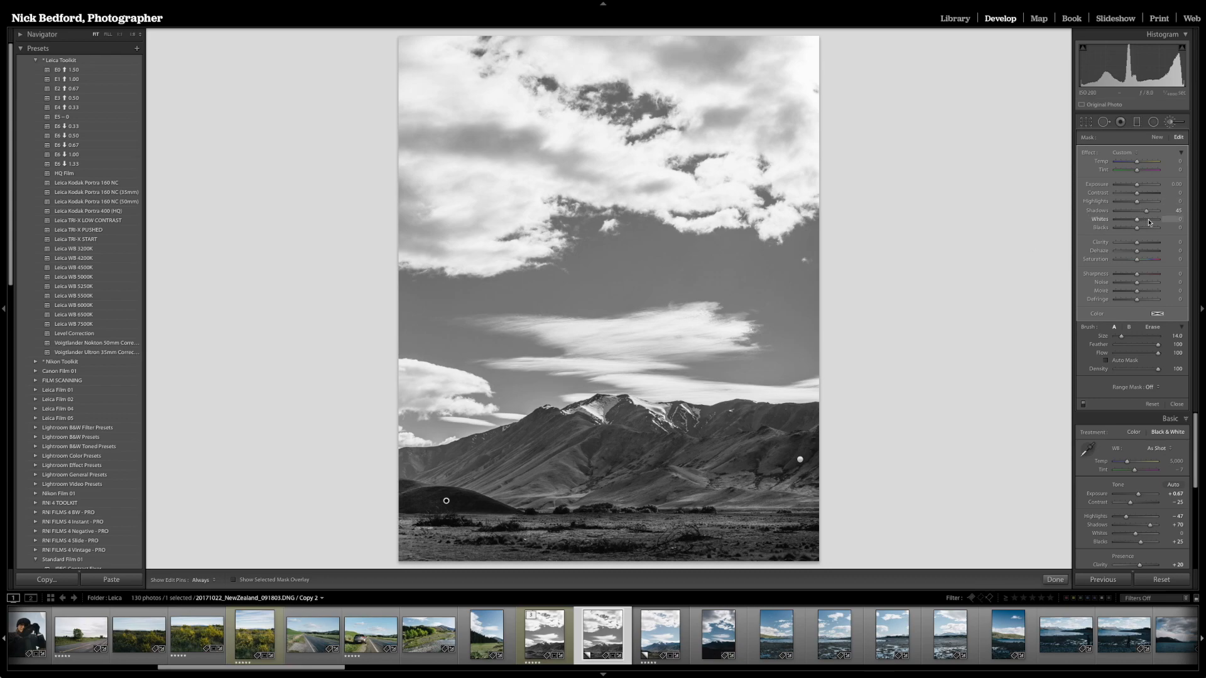
left_click(1170, 210)
type("50")
key("Return")
key("Return")
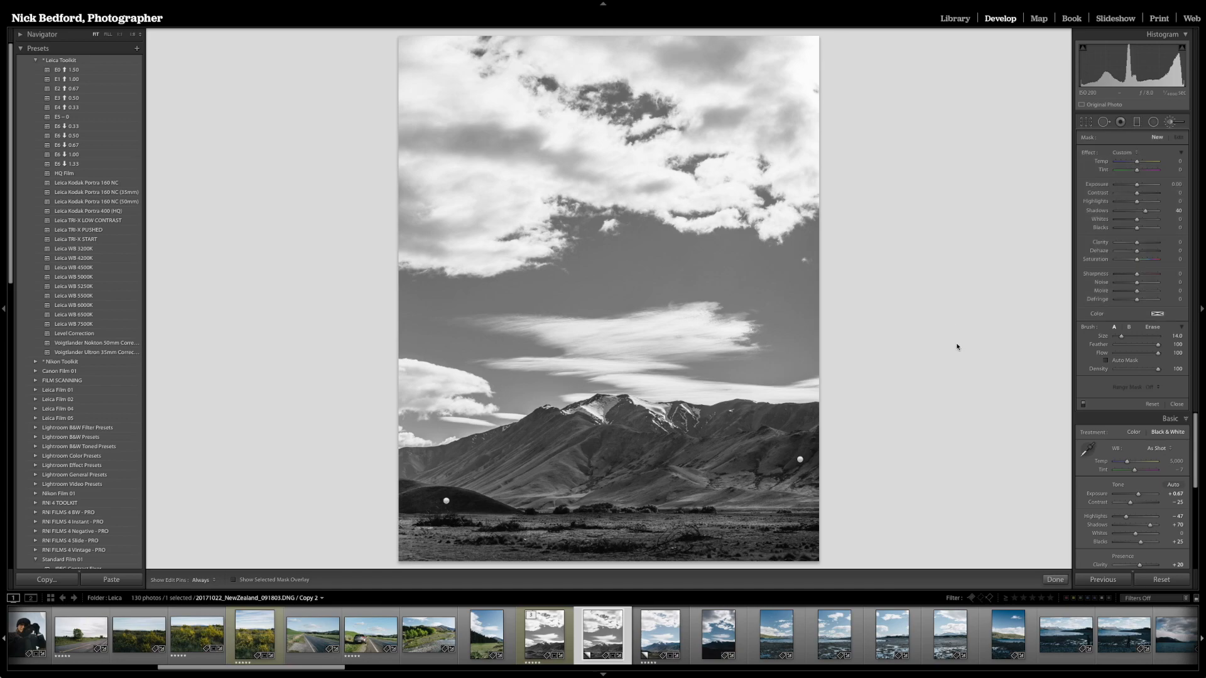
key("Return")
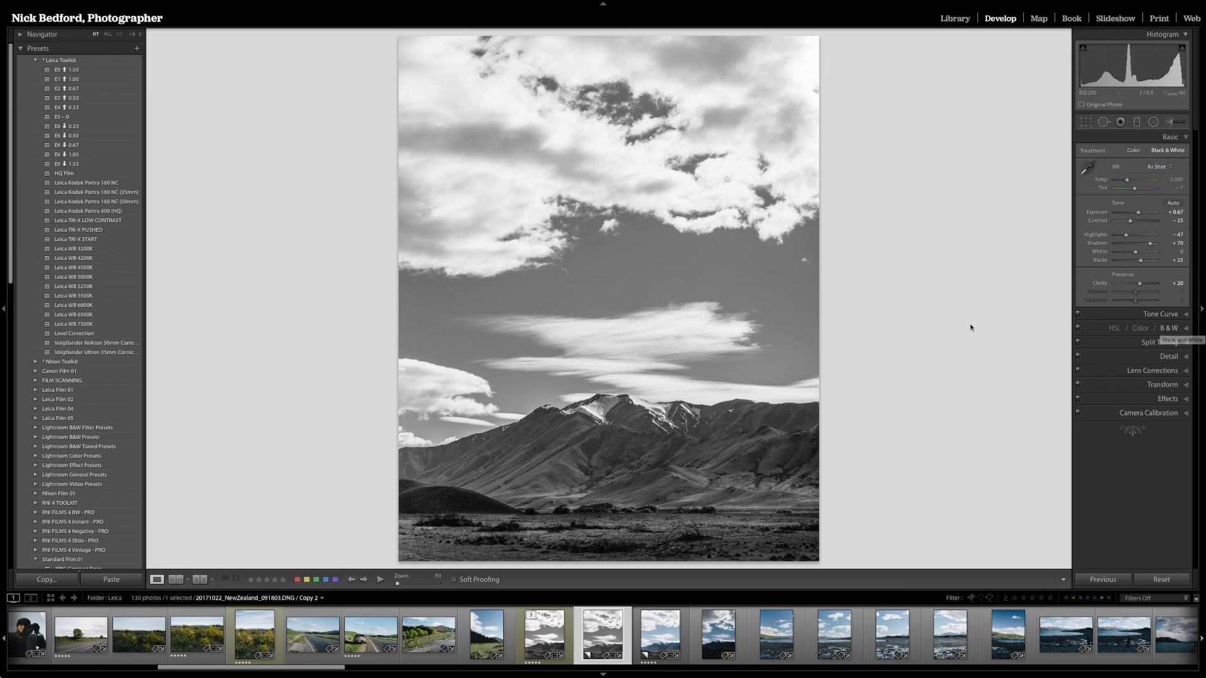
Shift the photo slightly upward within the 4 x 5 / 8 x 10 crop frame and apply the crop
key("r")
left_click_drag(691, 319, 700, 313)
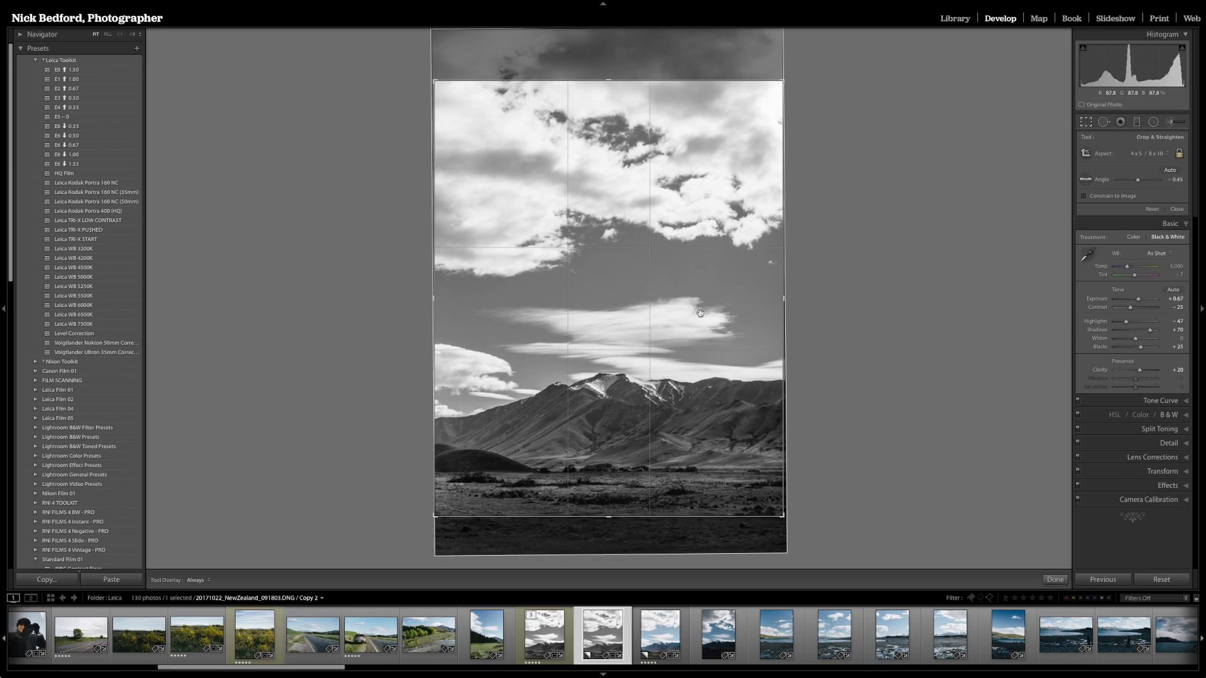
key("Return")
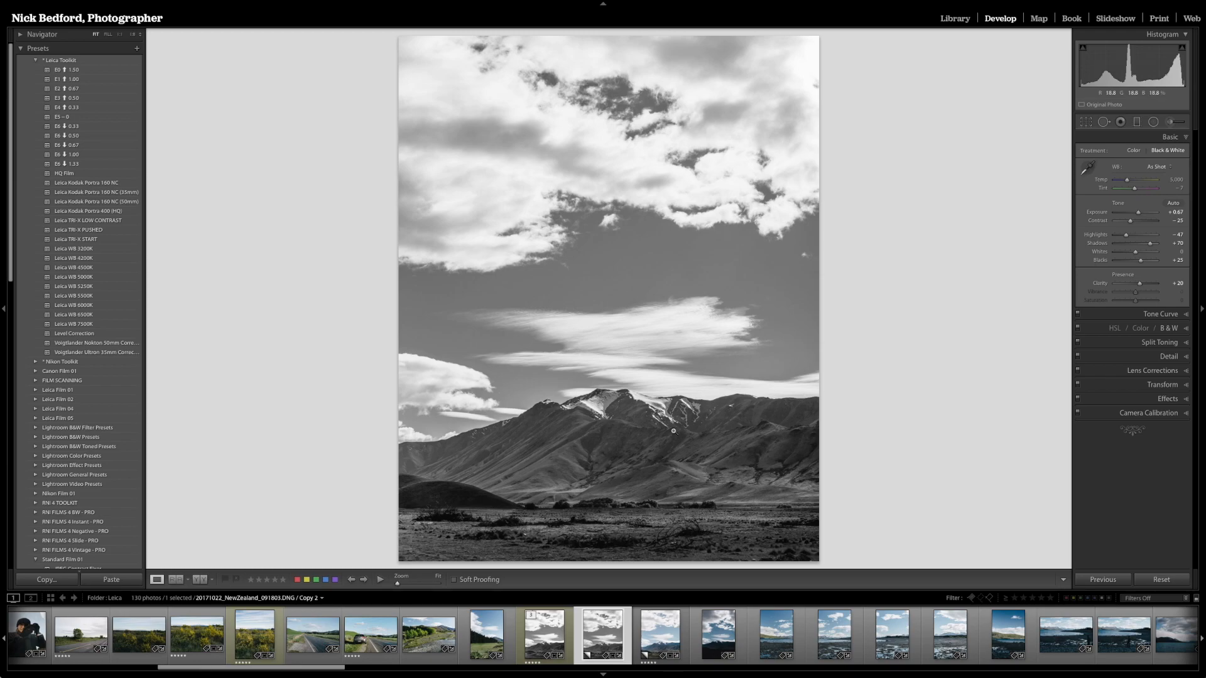
Review the mountain's sharpening at 1:1 and add film grain with amount 18 and size 10
left_click(664, 422)
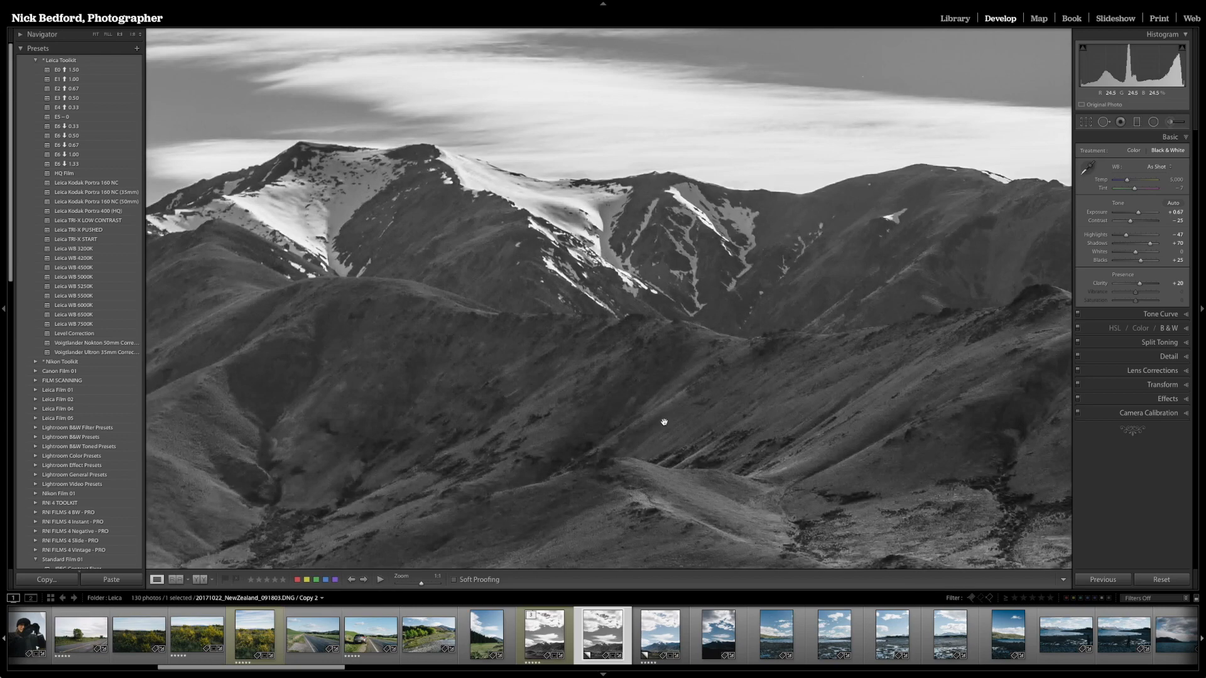
left_click(1163, 356)
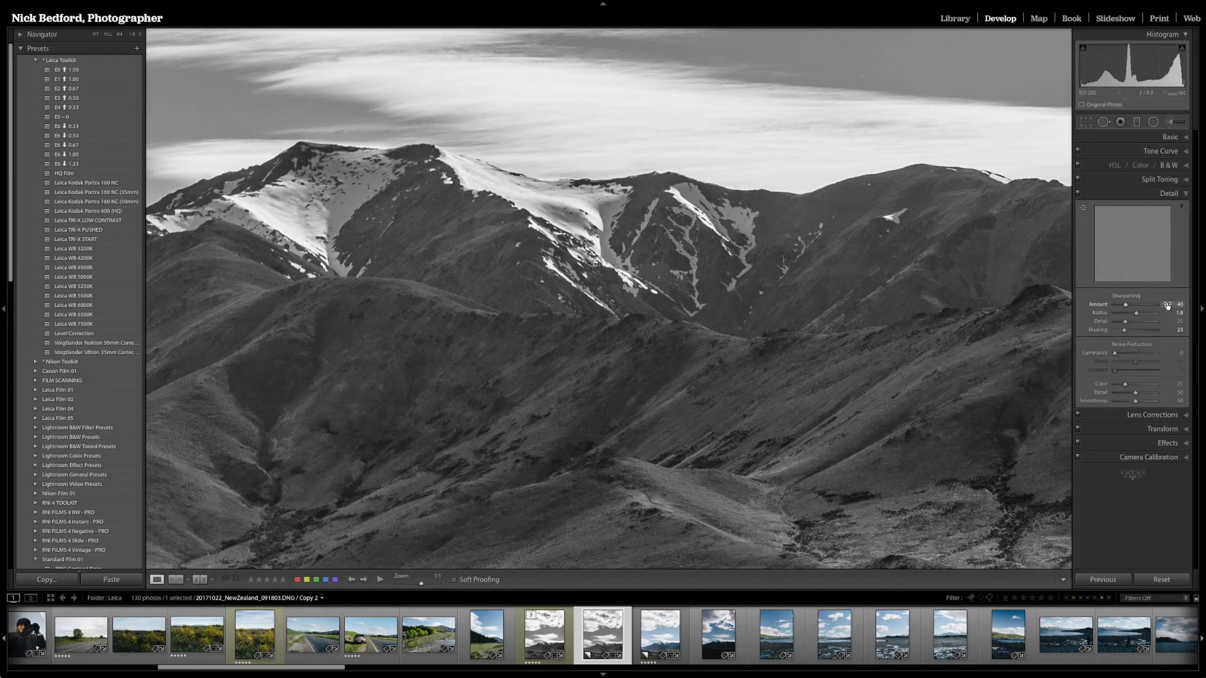
left_click(1128, 323)
left_click(1156, 442)
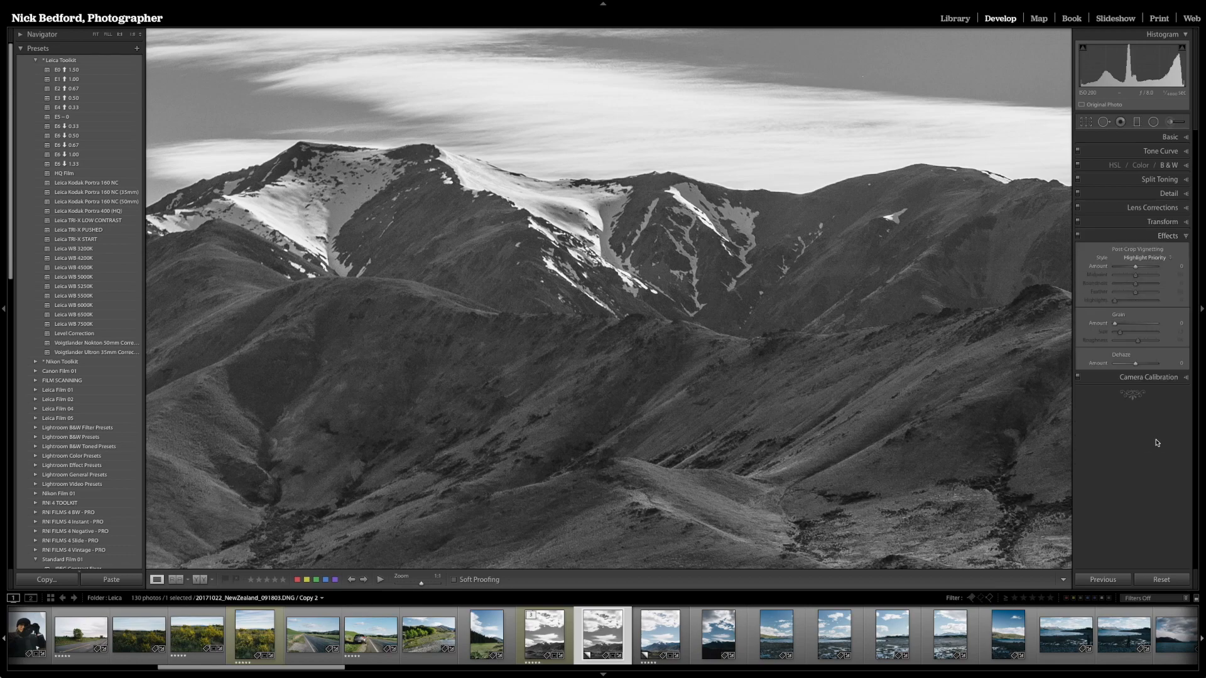
left_click(1123, 324)
left_click_drag(1121, 324, 1120, 334)
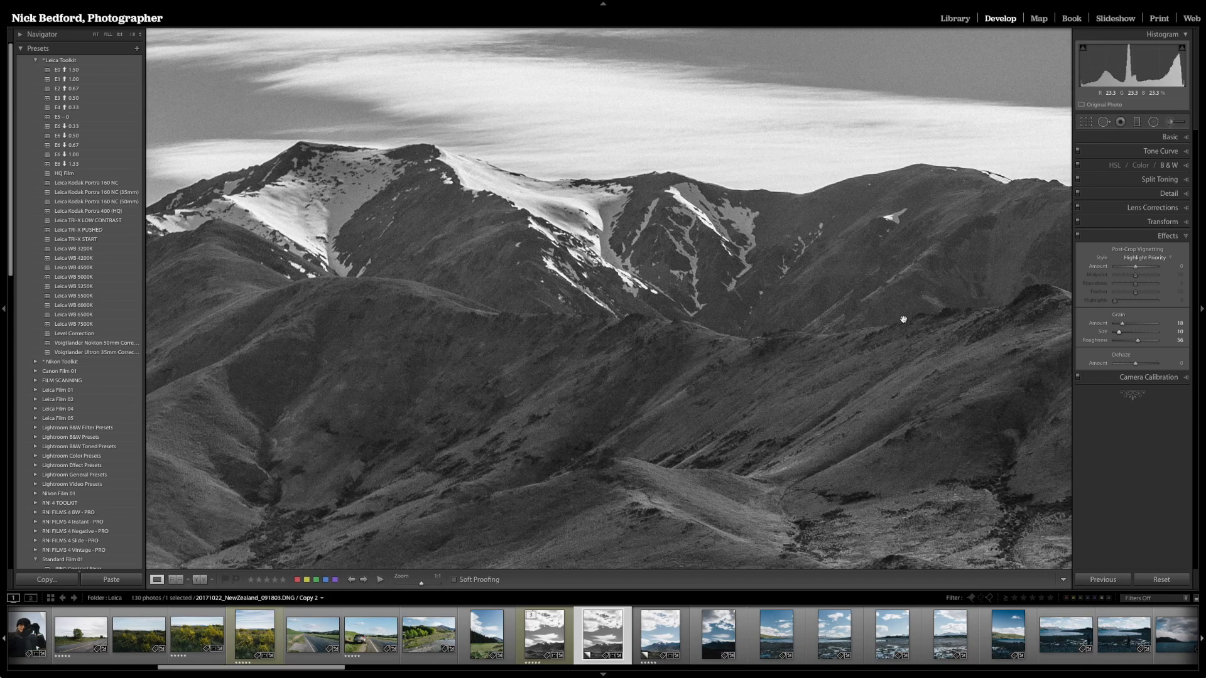
left_click(724, 346)
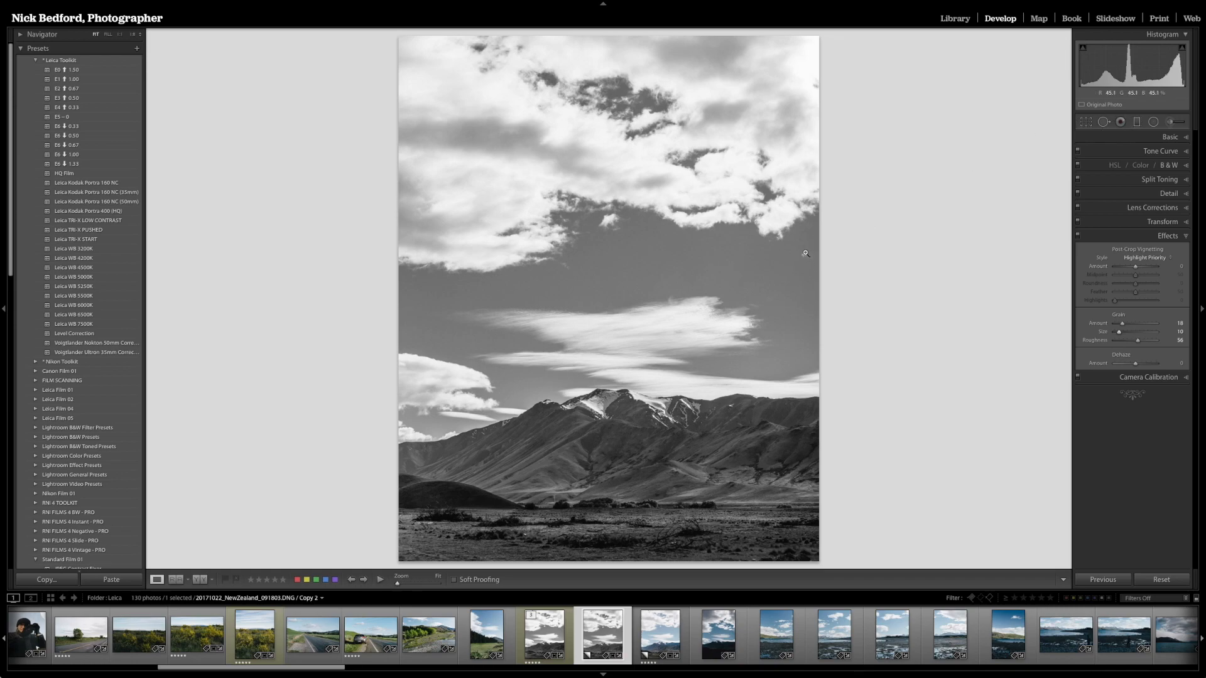
Heal the tiny cloud wisp near the right edge of the sky using Spot Removal with size 75
key("q")
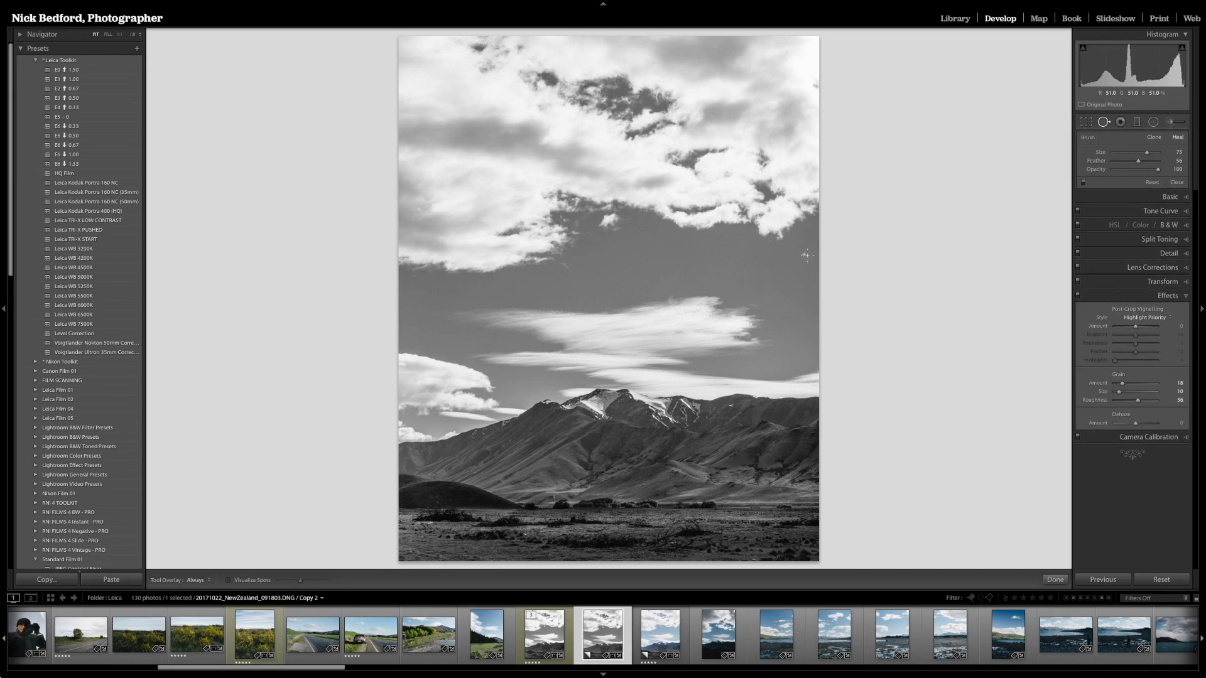
left_click(807, 255)
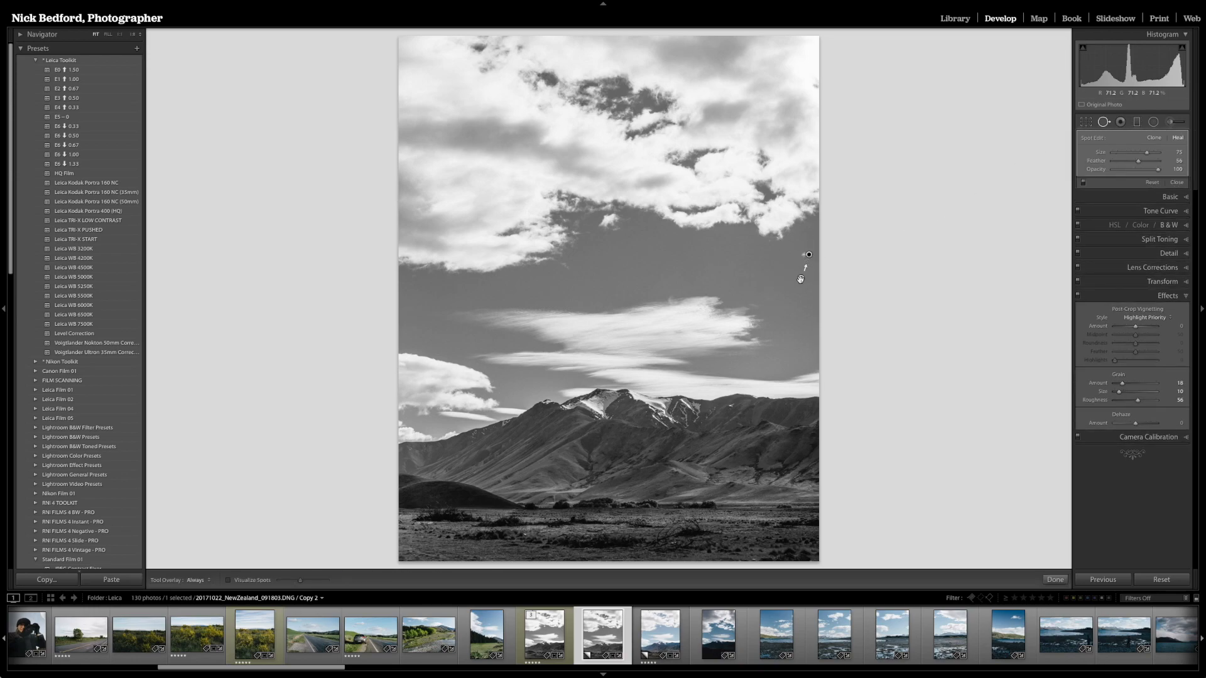
left_click(879, 235)
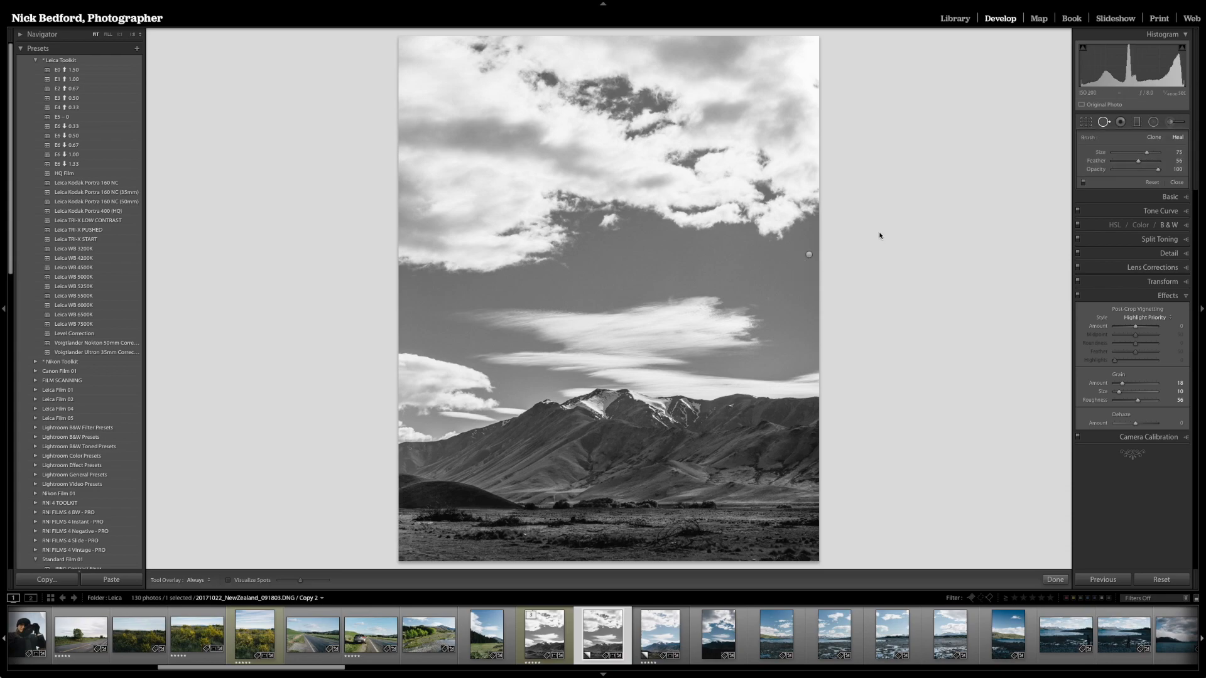
left_click(807, 256)
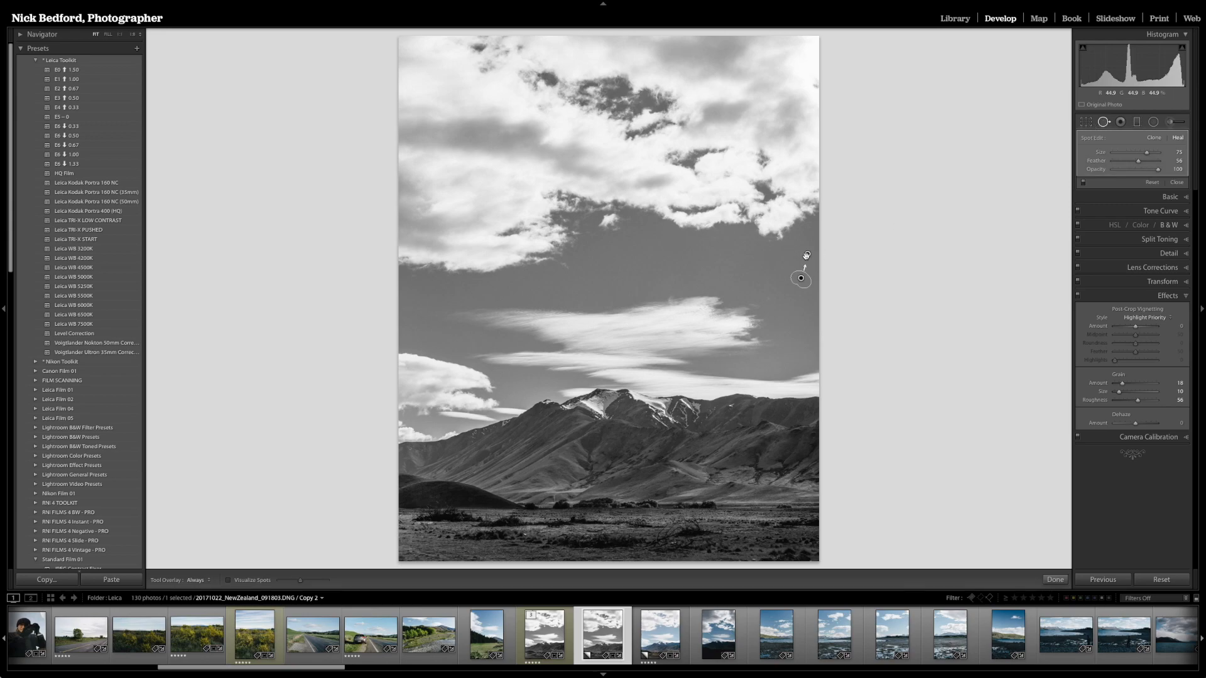
key("q")
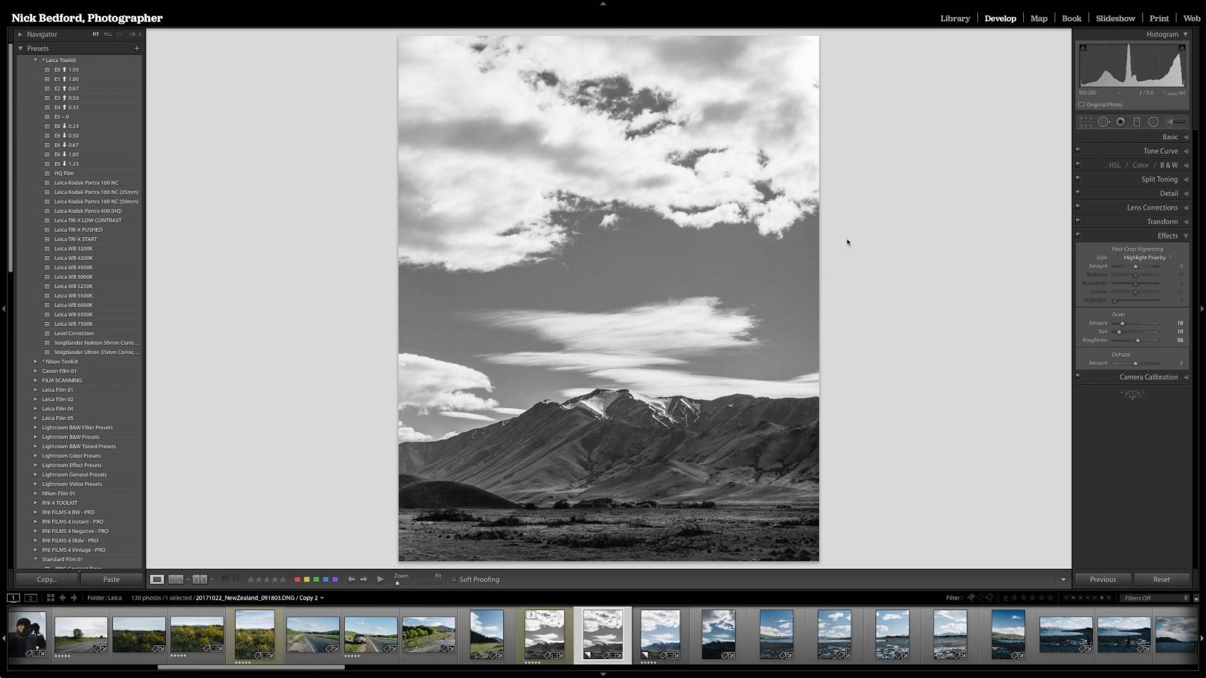
Check the photo at a small zoom and lay it out for printing with the A4 Single 6x9in (Vert) template
left_click(131, 33)
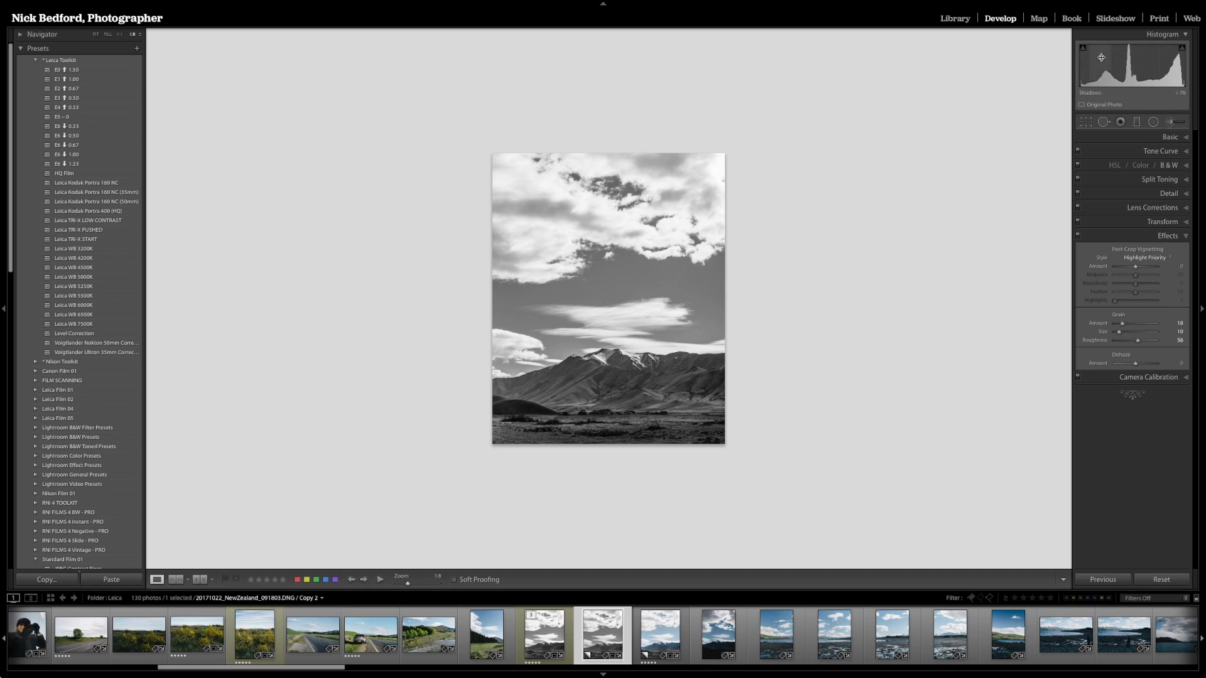
left_click(1157, 20)
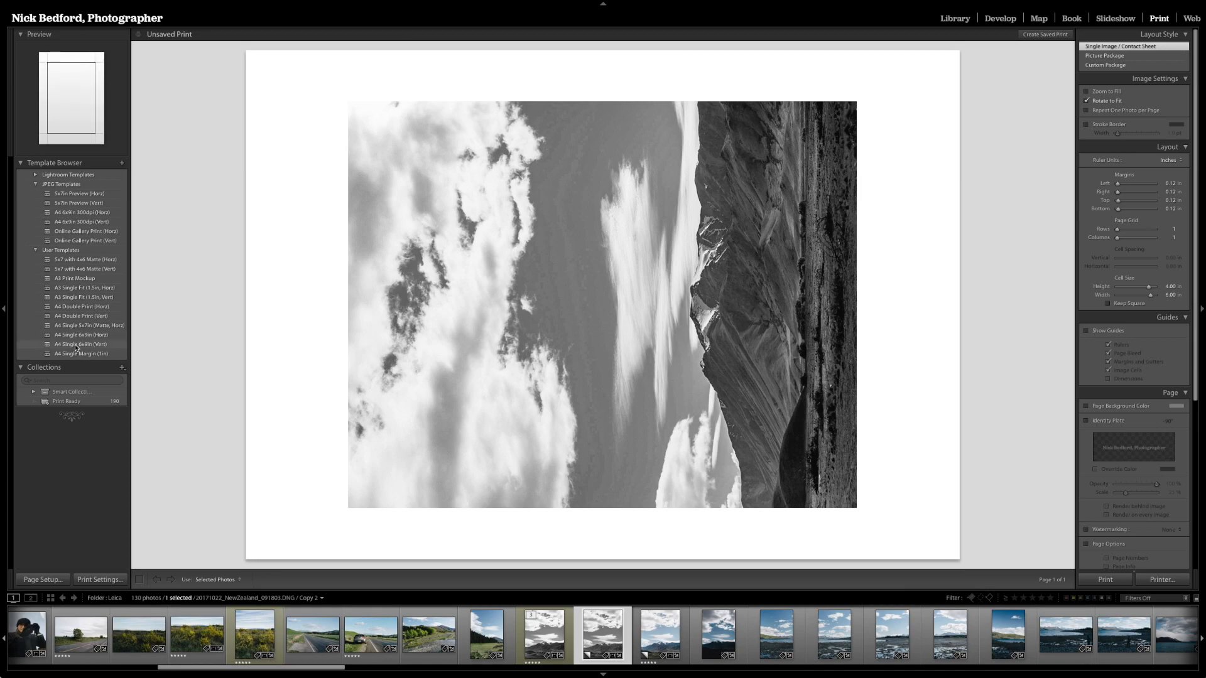
left_click(74, 344)
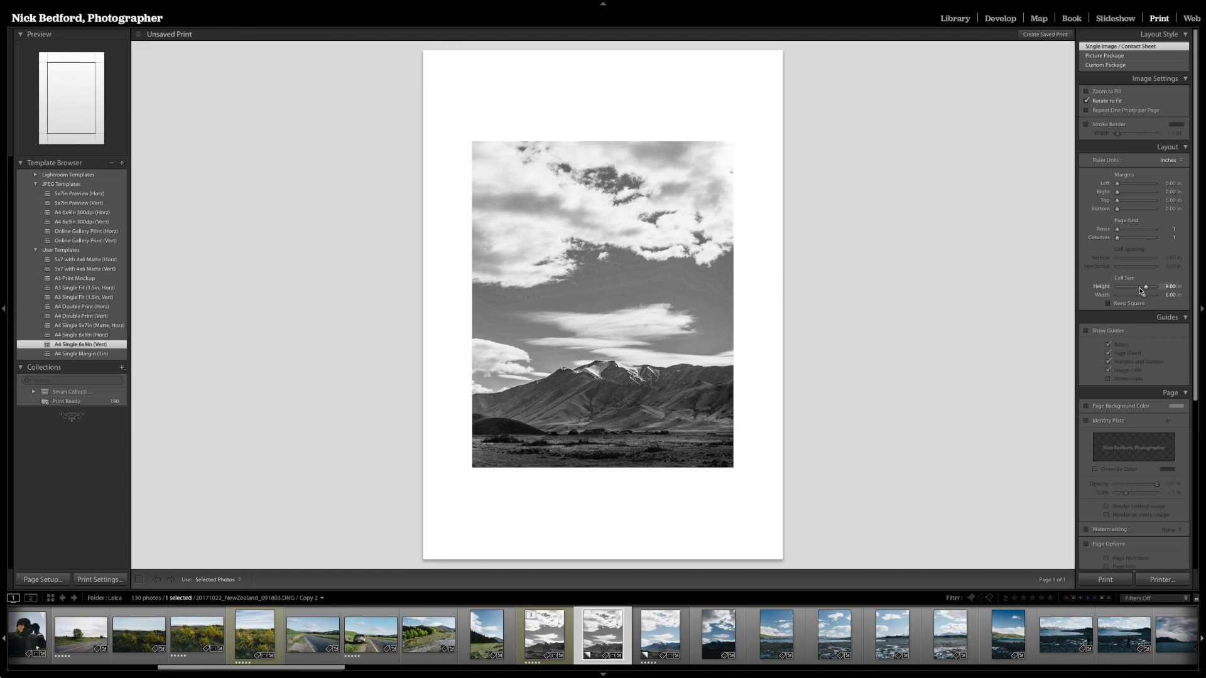
Enlarge the print cell to a height of 11.69 in and the full page width
left_click(1169, 287)
type("11.69")
key("Return")
left_click(1158, 294)
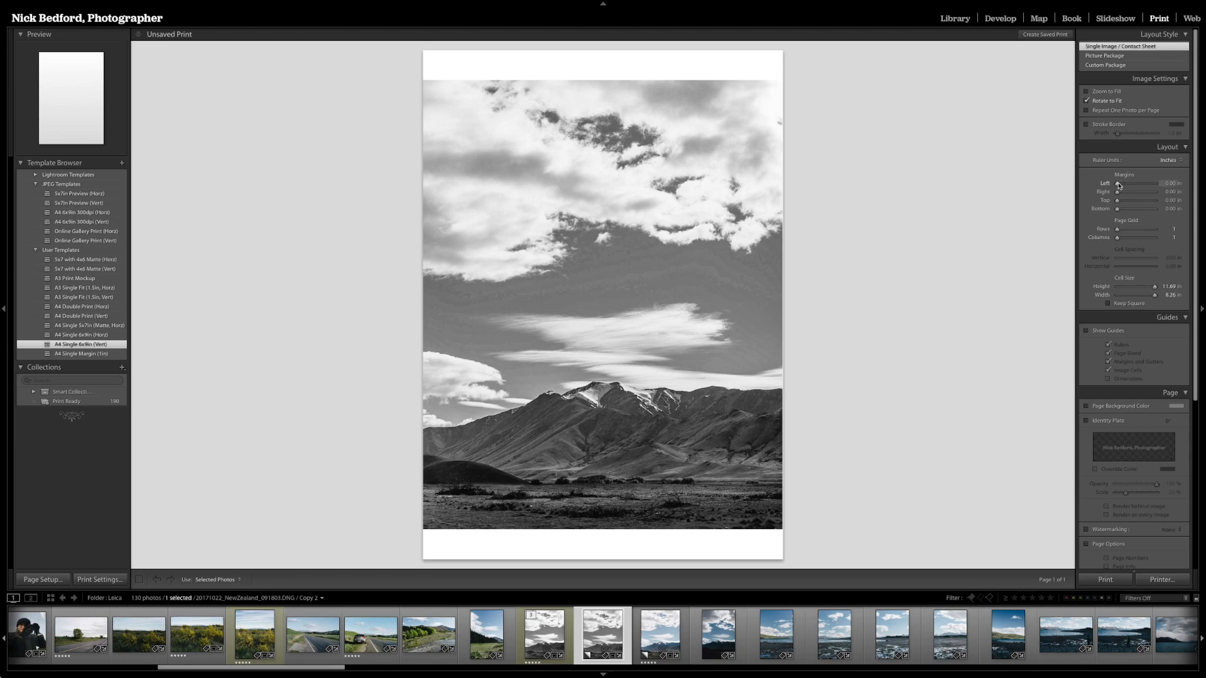
left_click(1166, 183)
Set the print cell to 10 in high and 8 in wide
left_click(1167, 286)
type("11")
key("Tab")
type("8")
key("shift+Tab")
type("10")
Calculate 8/5*4 in Spotlight to find the print width matching an 8 in height
key("super+space")
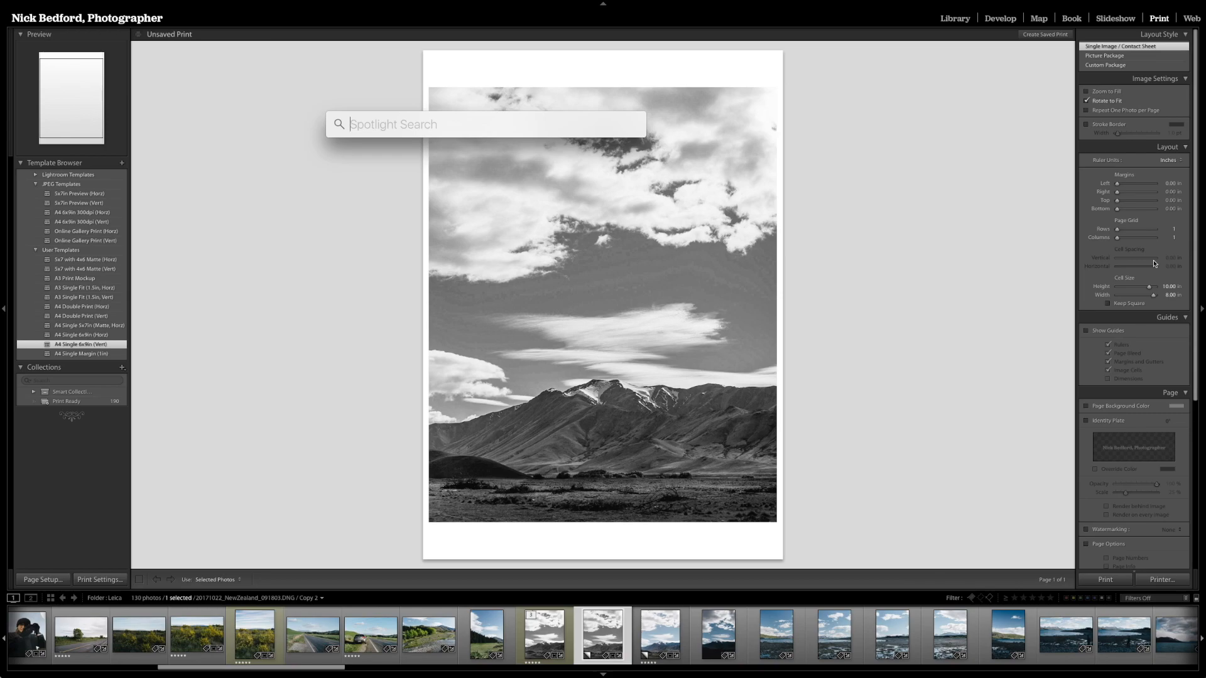
type("8/")
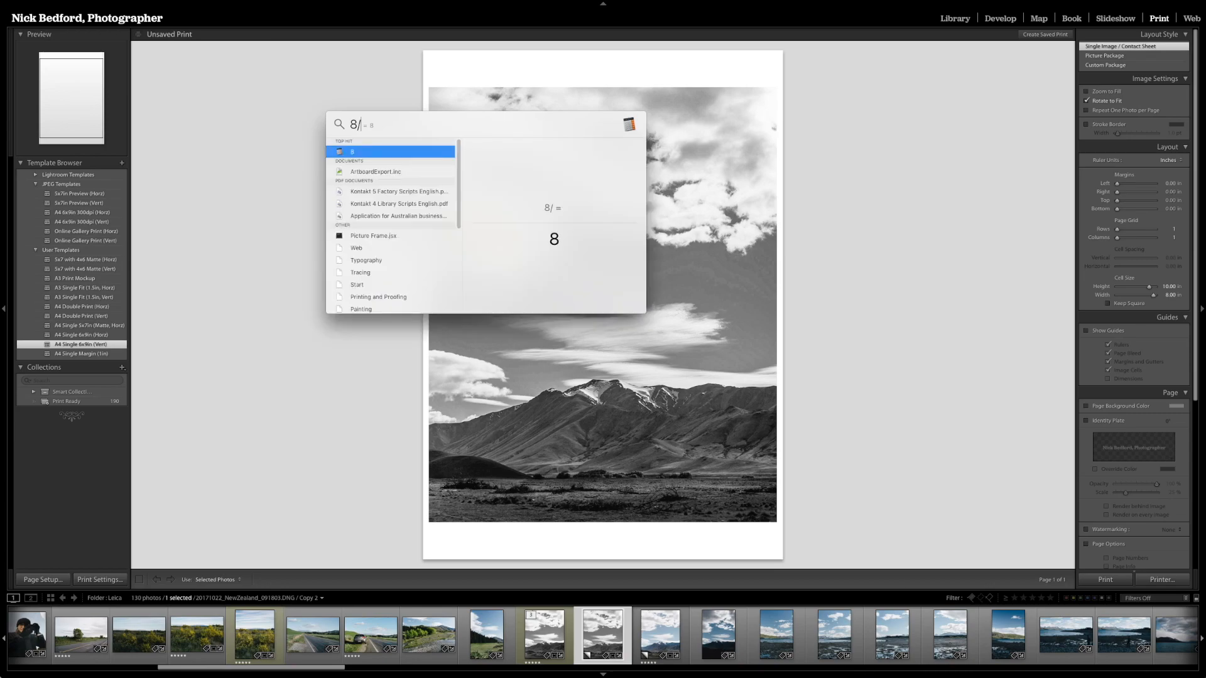
type("5*4")
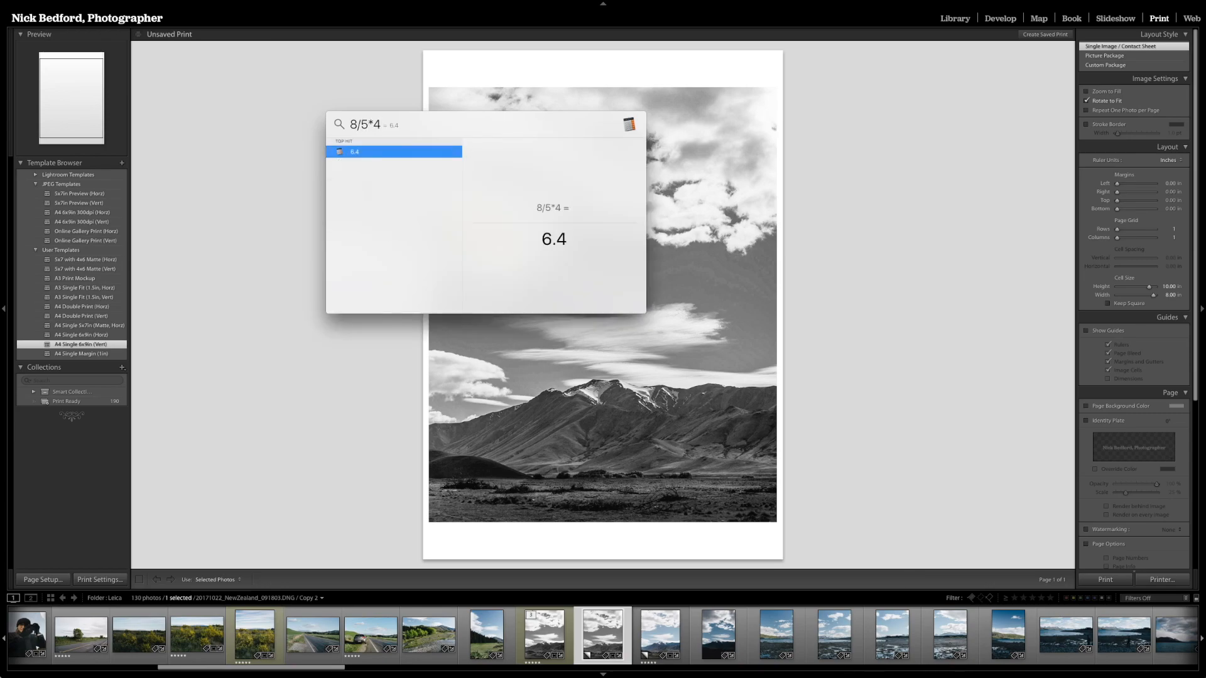
Set the print cell to 8 in high and 6.4 in wide
left_click(1168, 286)
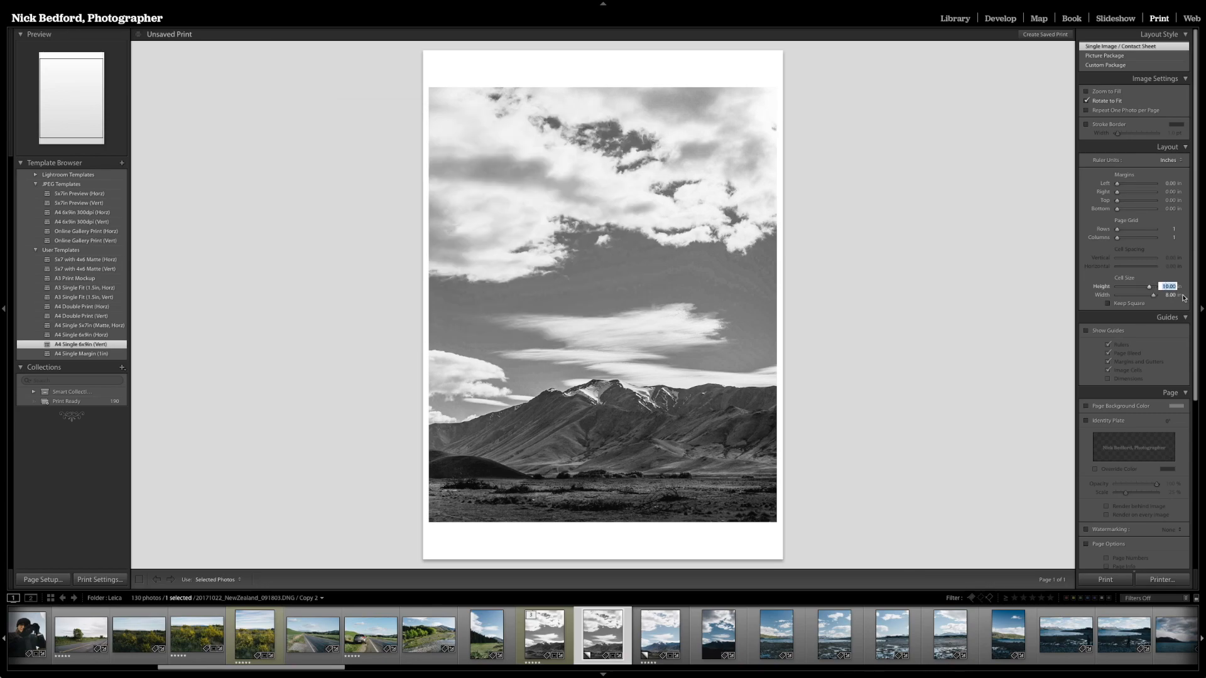
type("8")
key("Tab")
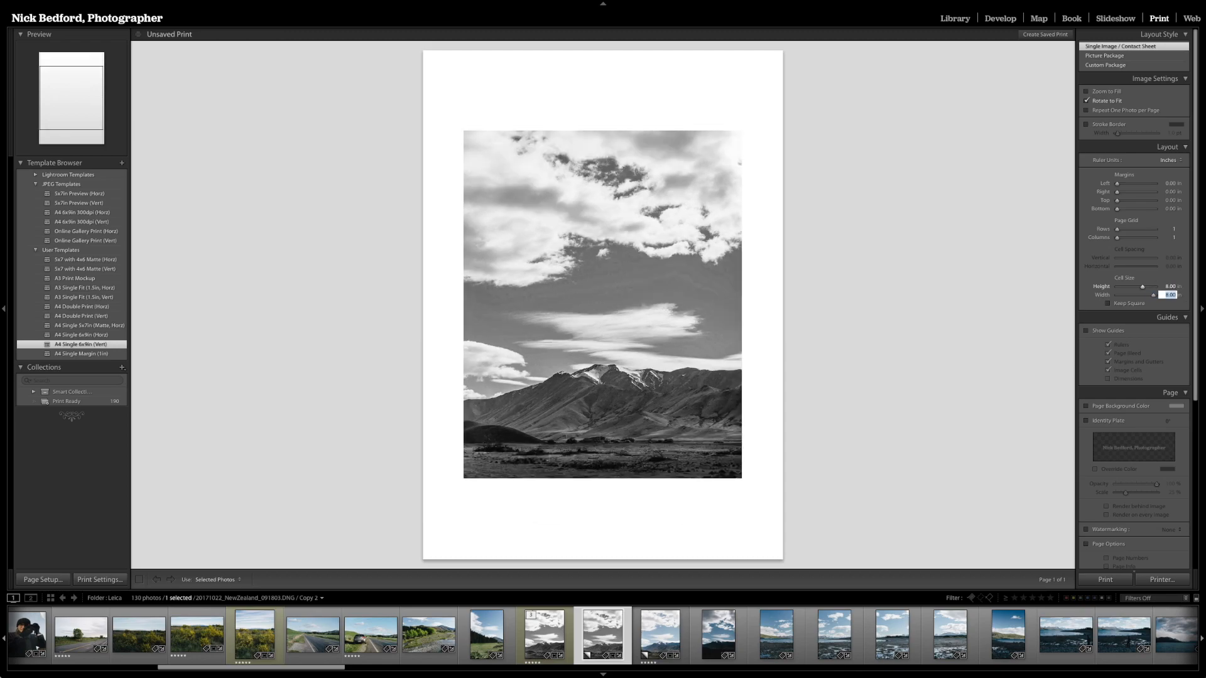
type("6.4")
key("Tab")
left_click(764, 264)
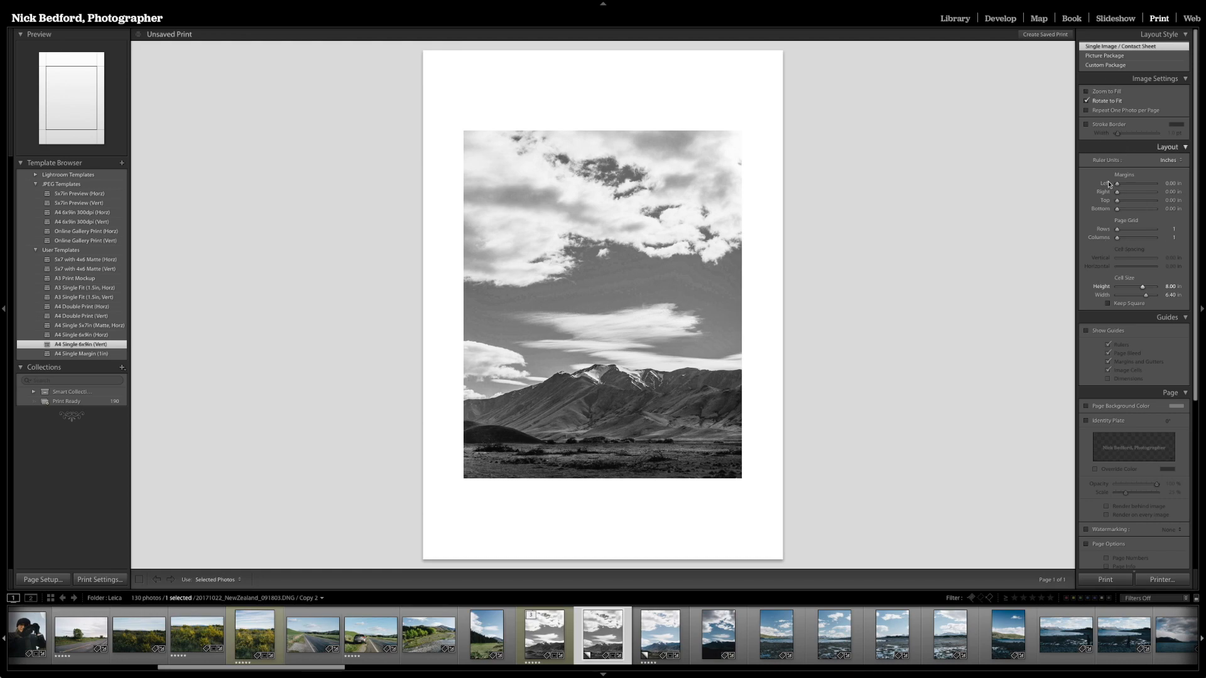
Review the print job's resolution, sharpening level and media type options
scroll(1083, 269, "down", 5)
scroll(1084, 269, "down", 3)
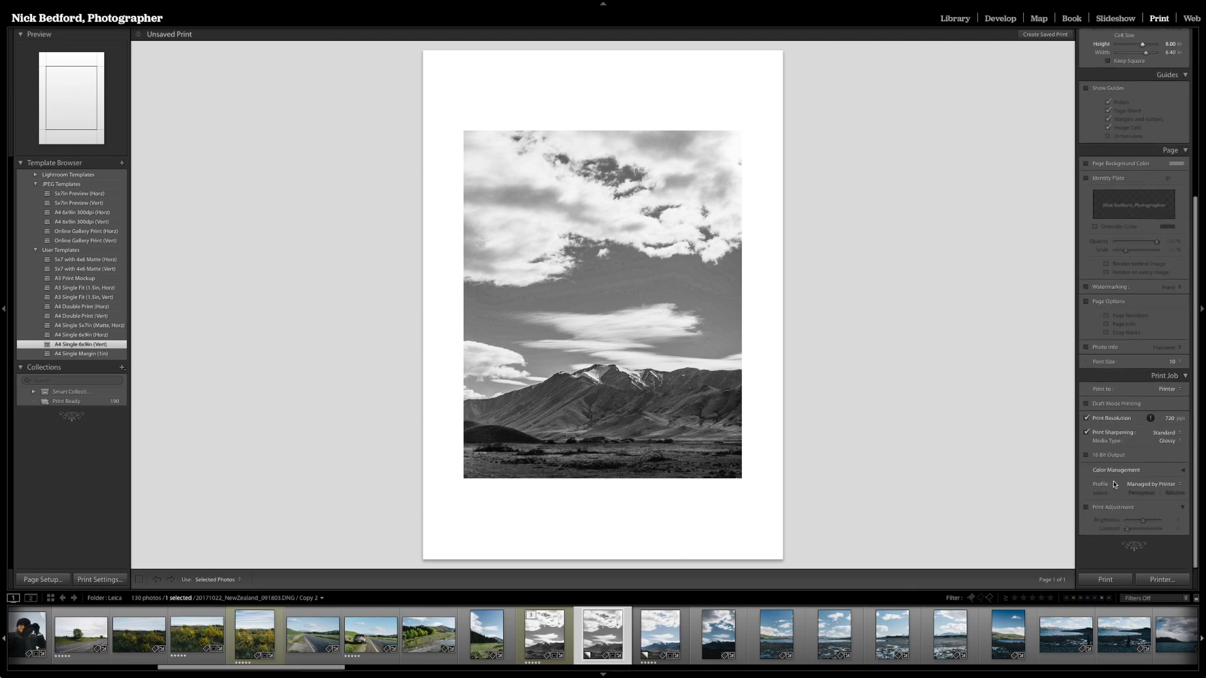
left_click(1168, 418)
key("Return")
left_click(1164, 442)
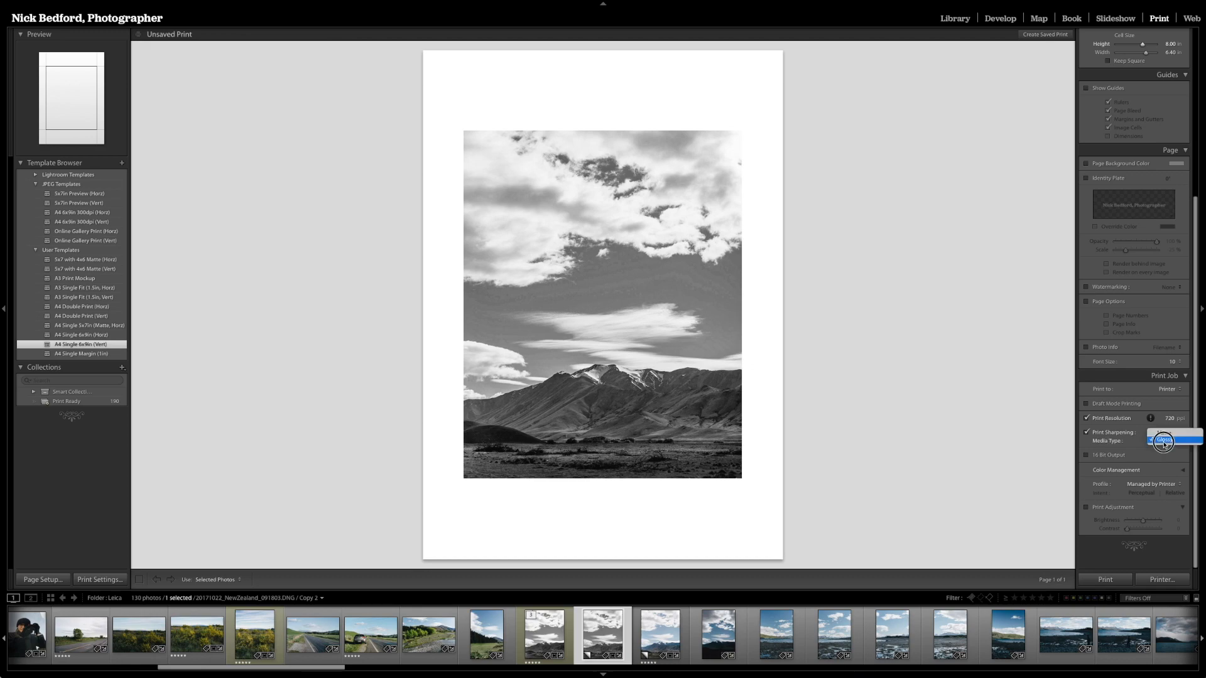
left_click(1164, 440)
left_click(1162, 433)
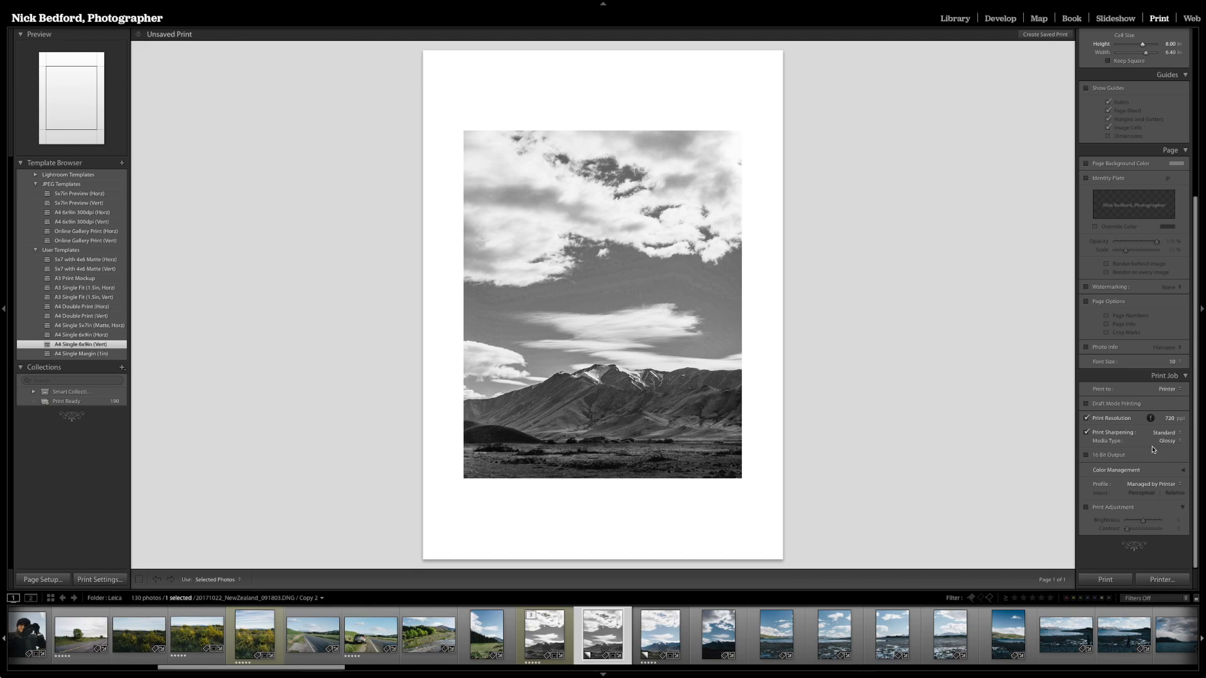
left_click(1156, 582)
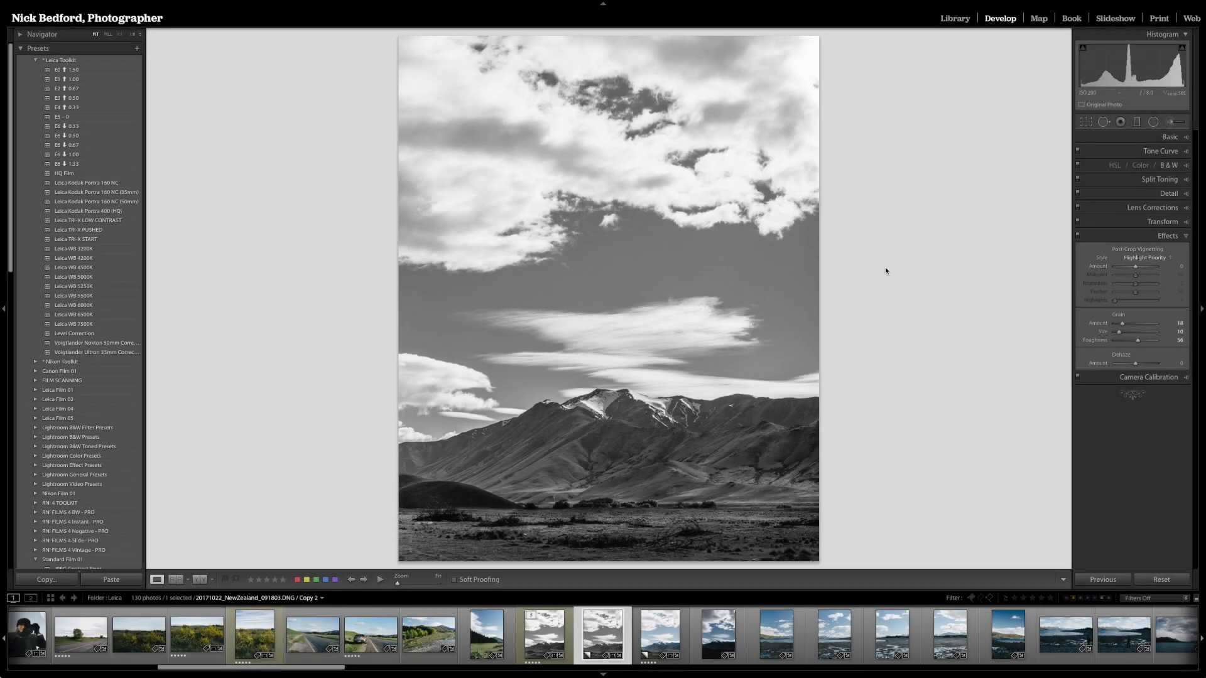
Soft-proof the photo in the Develop module with the IGPGFG_EPSC600_EPG paper profile
left_click(915, 246)
key("s")
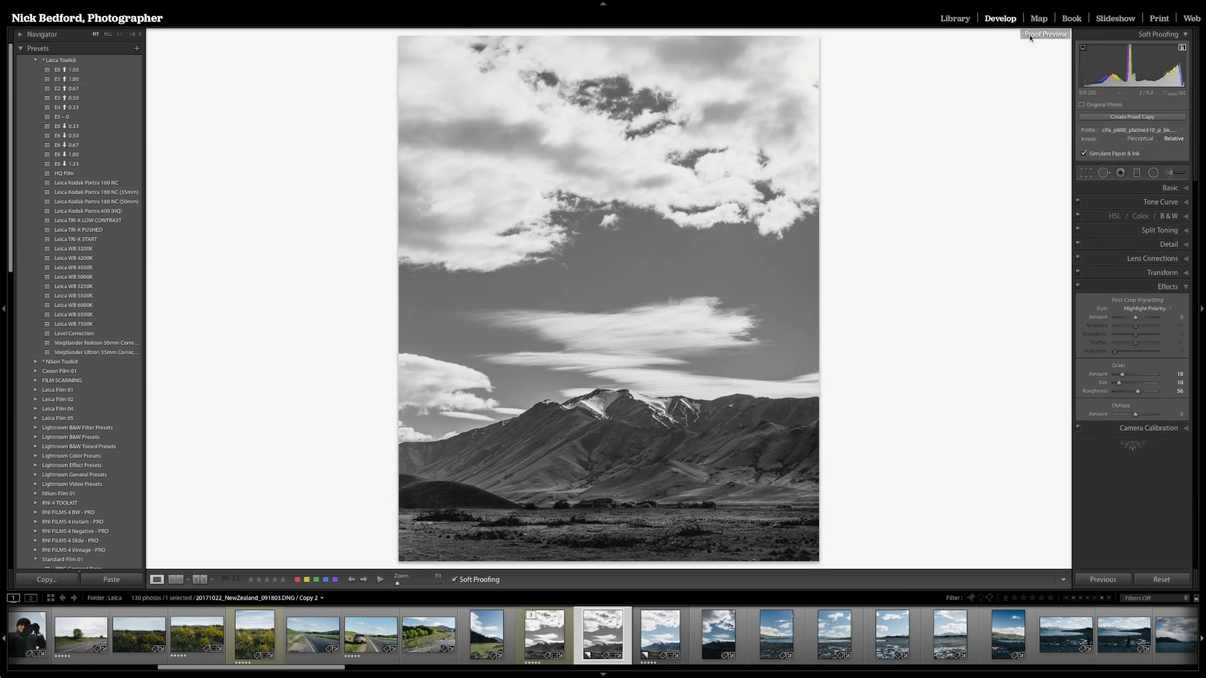
left_click(1109, 132)
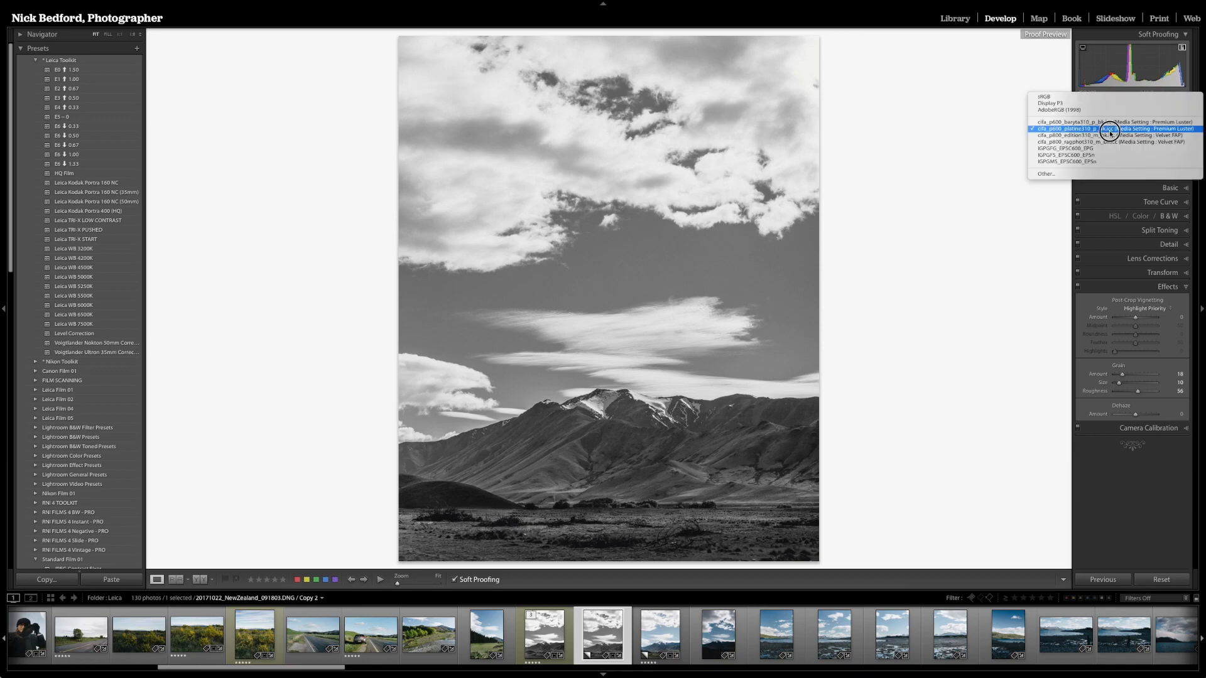
left_click(1072, 149)
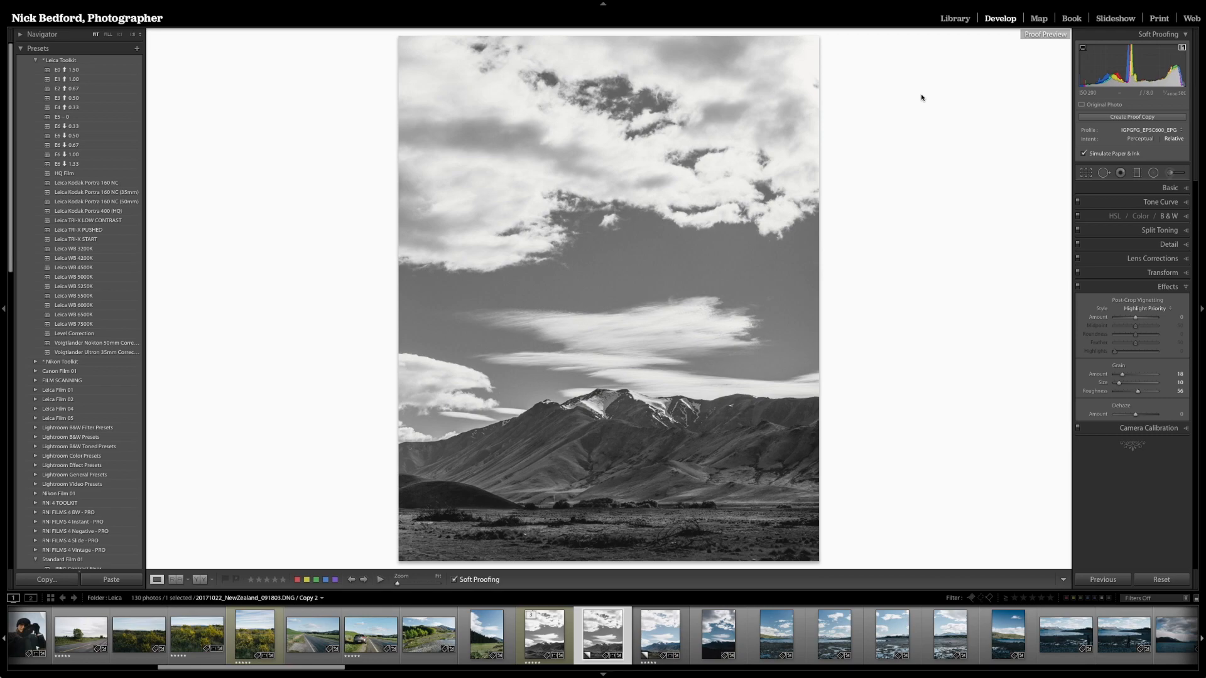
Try a slight Contrast adjustment in the Basic settings and make the current photo a proof instead of creating a proof copy
left_click(1163, 188)
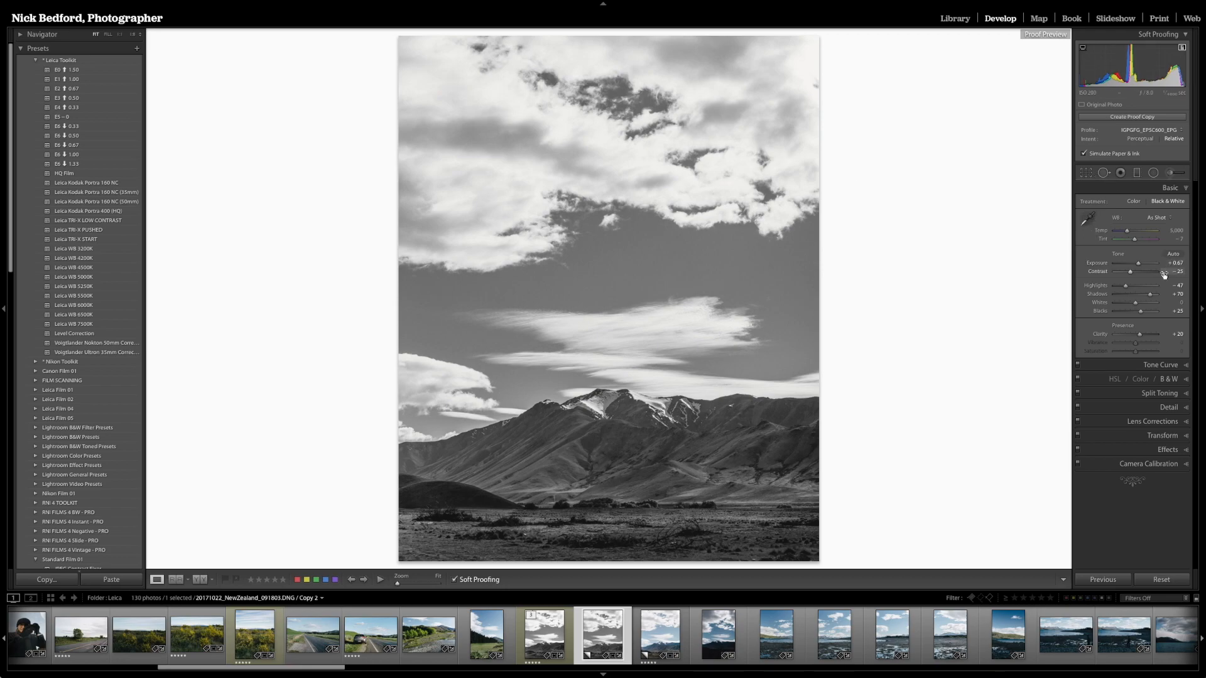
left_click_drag(1129, 271, 1132, 272)
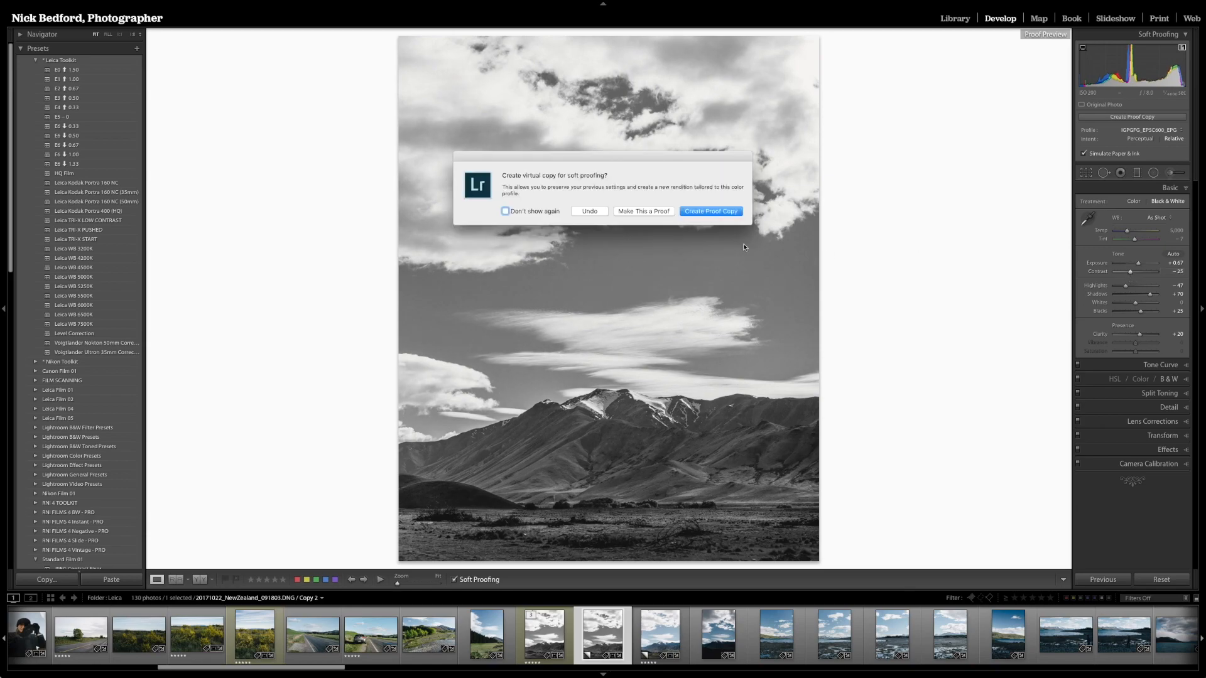
left_click(636, 215)
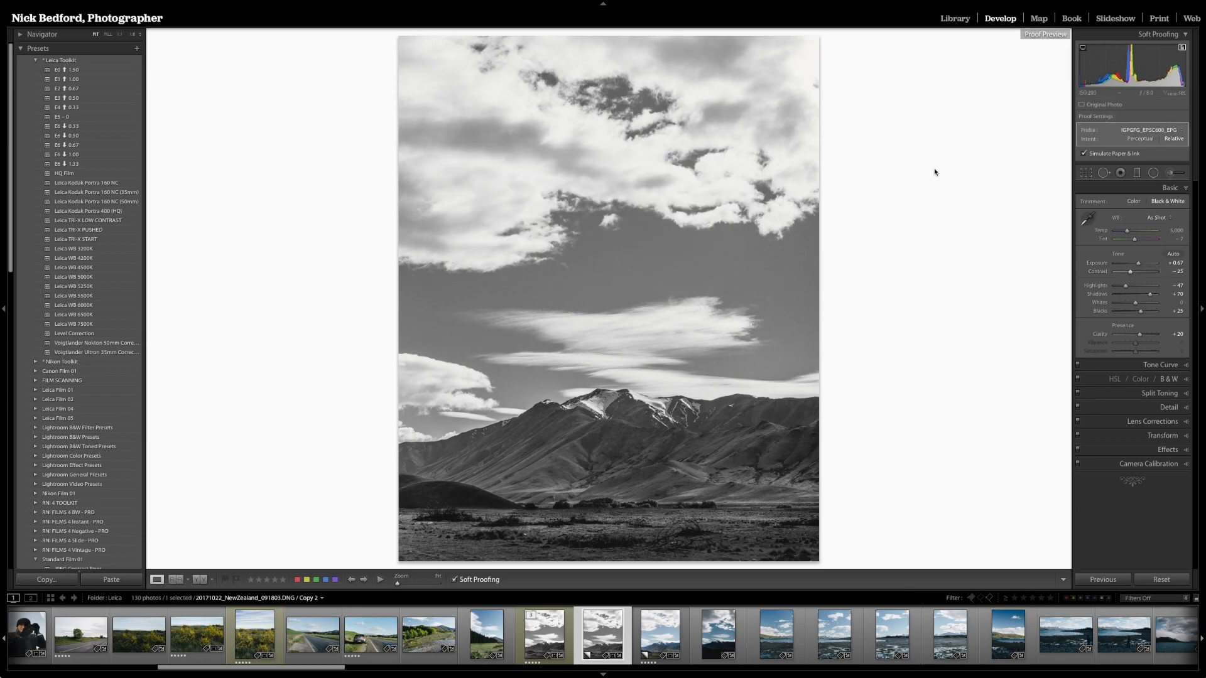
Return to the print layout and set up the EPSON SC-P600 Series printer with the Premium Semi-Gloss (B&W) preset
left_click(1157, 17)
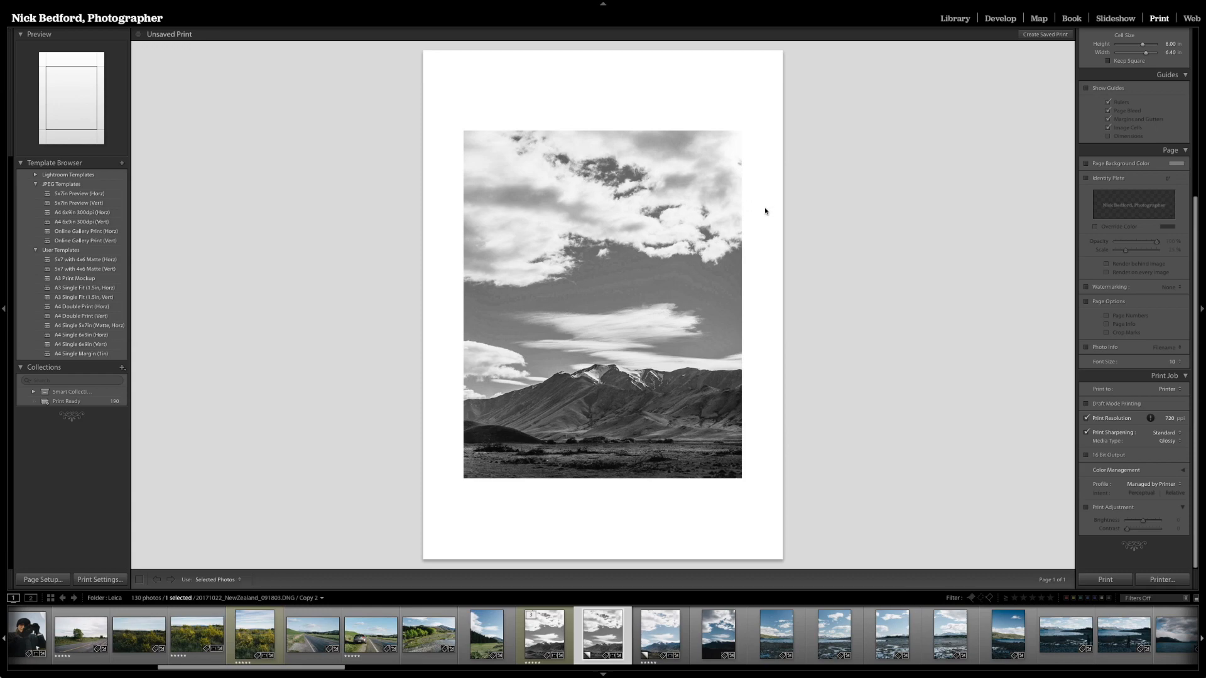
left_click(1165, 580)
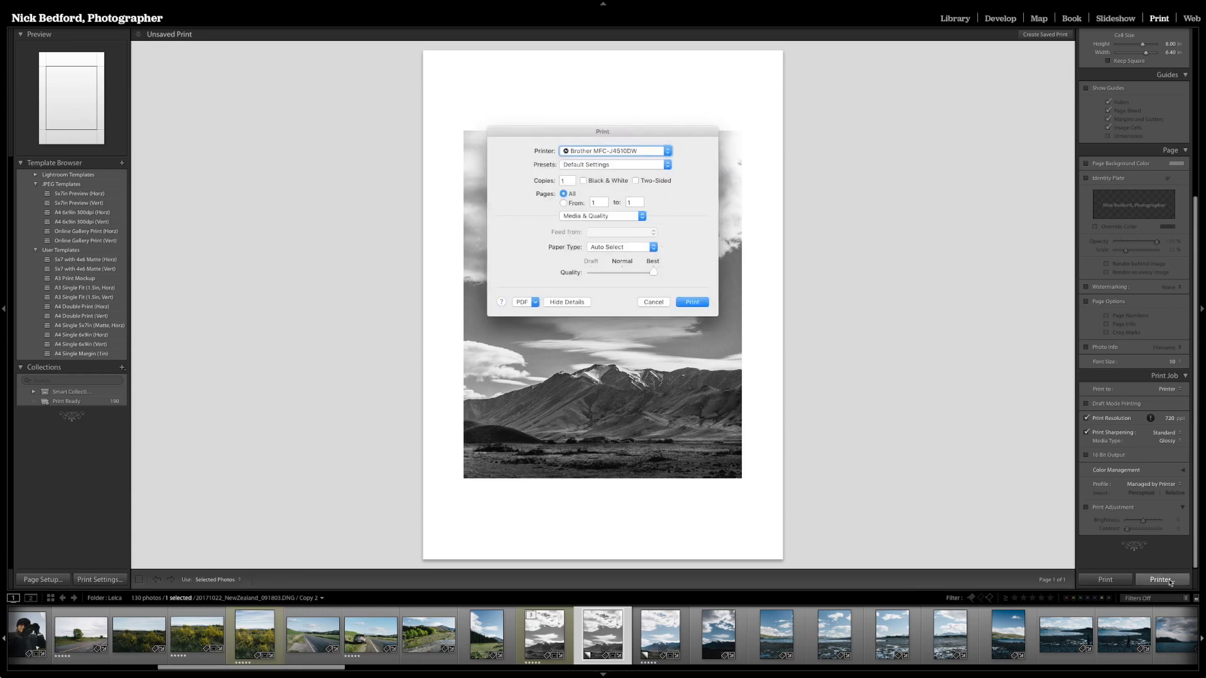
left_click_drag(644, 135, 969, 150)
left_click(966, 163)
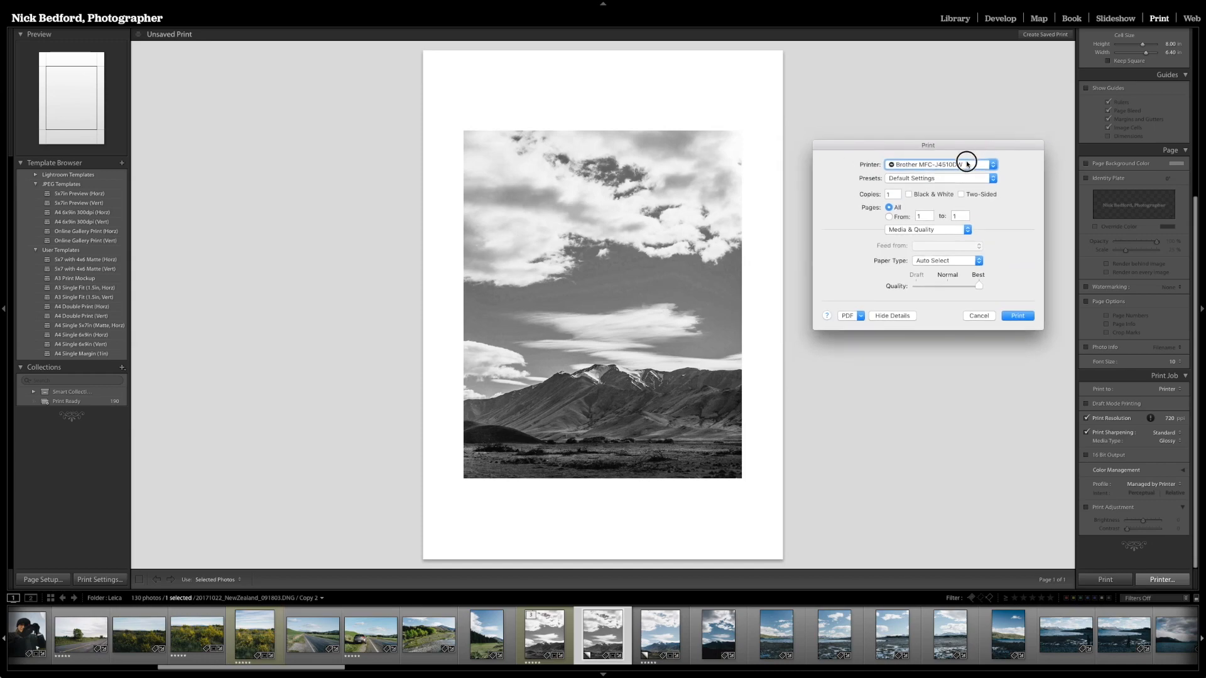
left_click(965, 174)
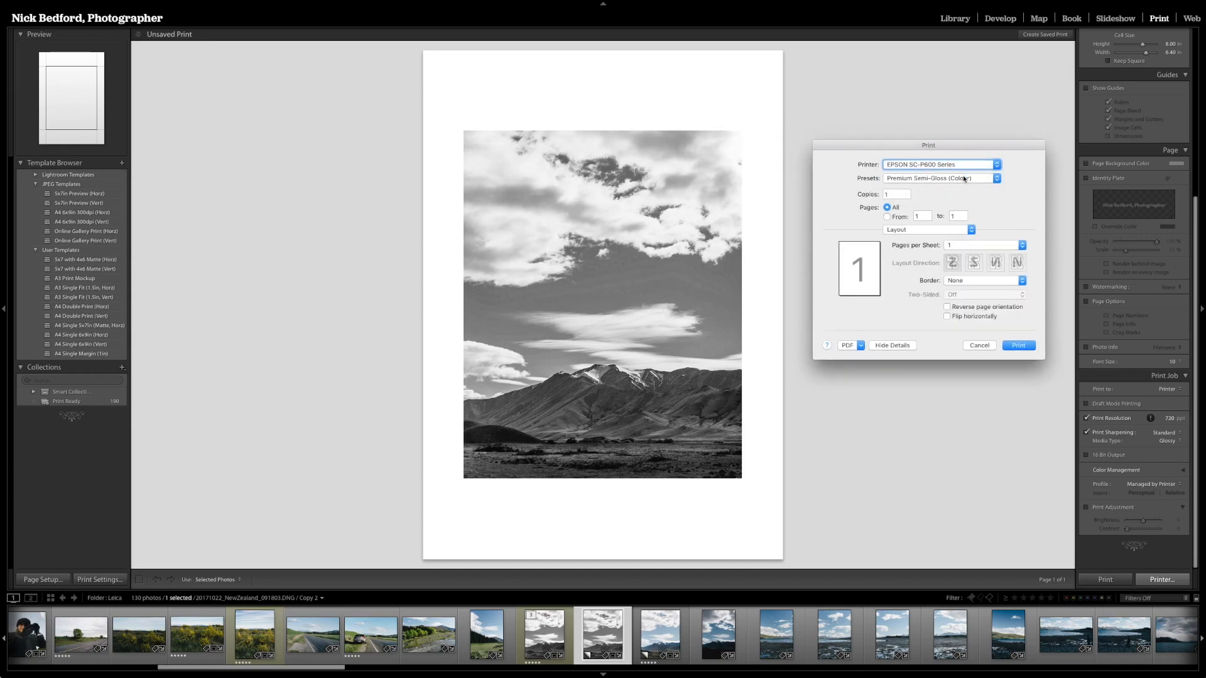
left_click(953, 180)
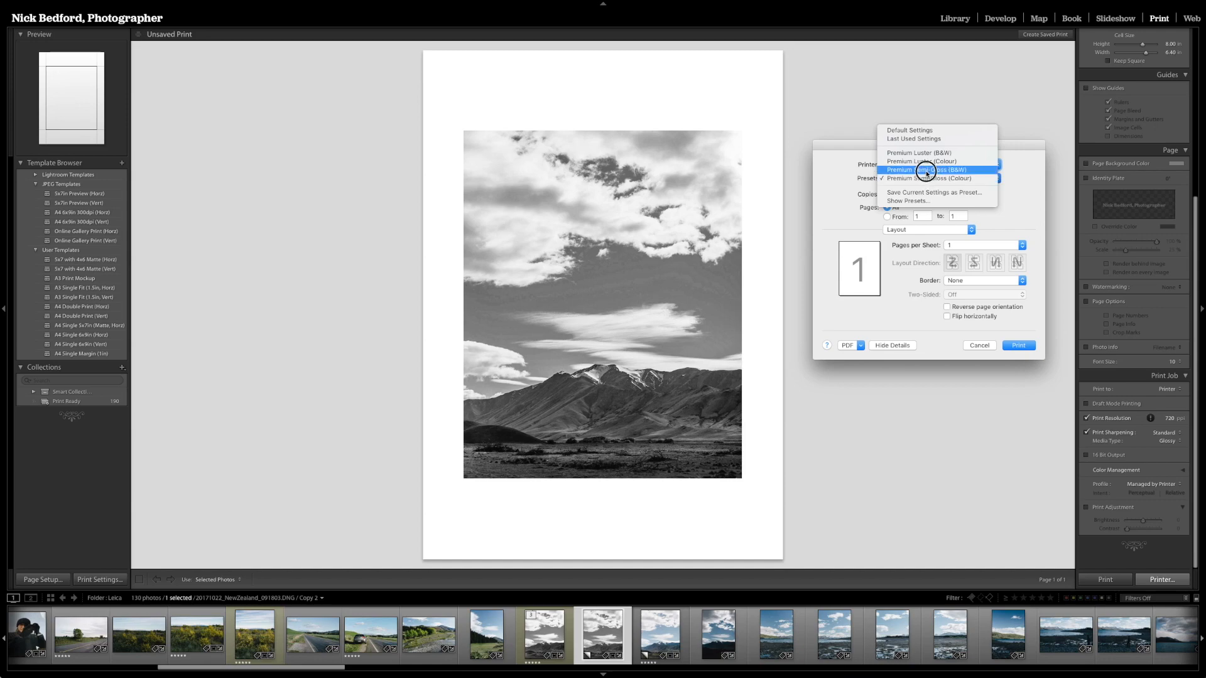
left_click(926, 170)
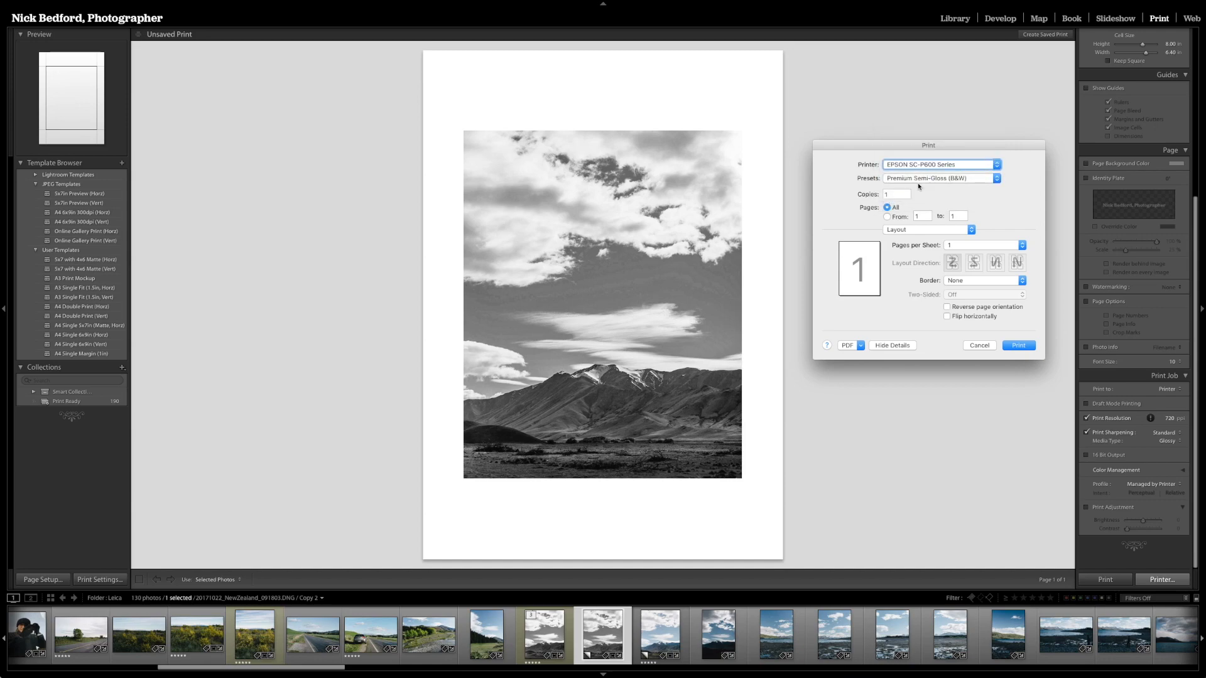
Use Epson Premium Semigloss media, Advanced B&W Photo colour and Photo - 1440dpi quality in the printer's print settings, and start the print
left_click(906, 230)
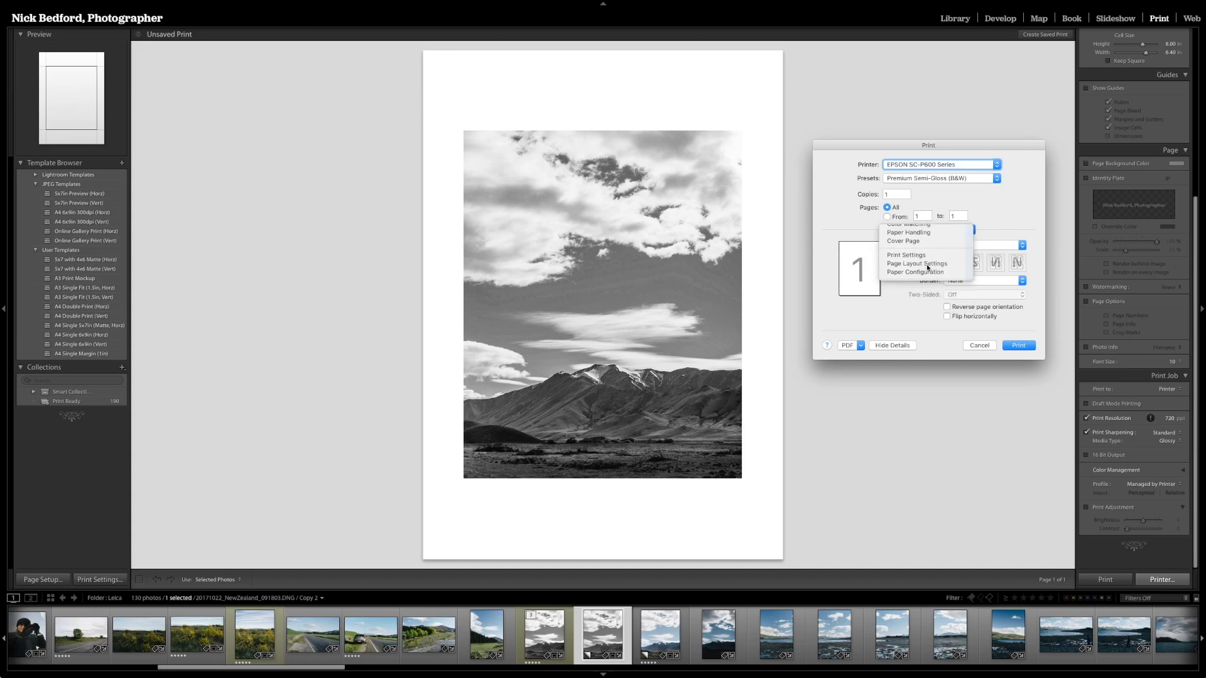
left_click(927, 255)
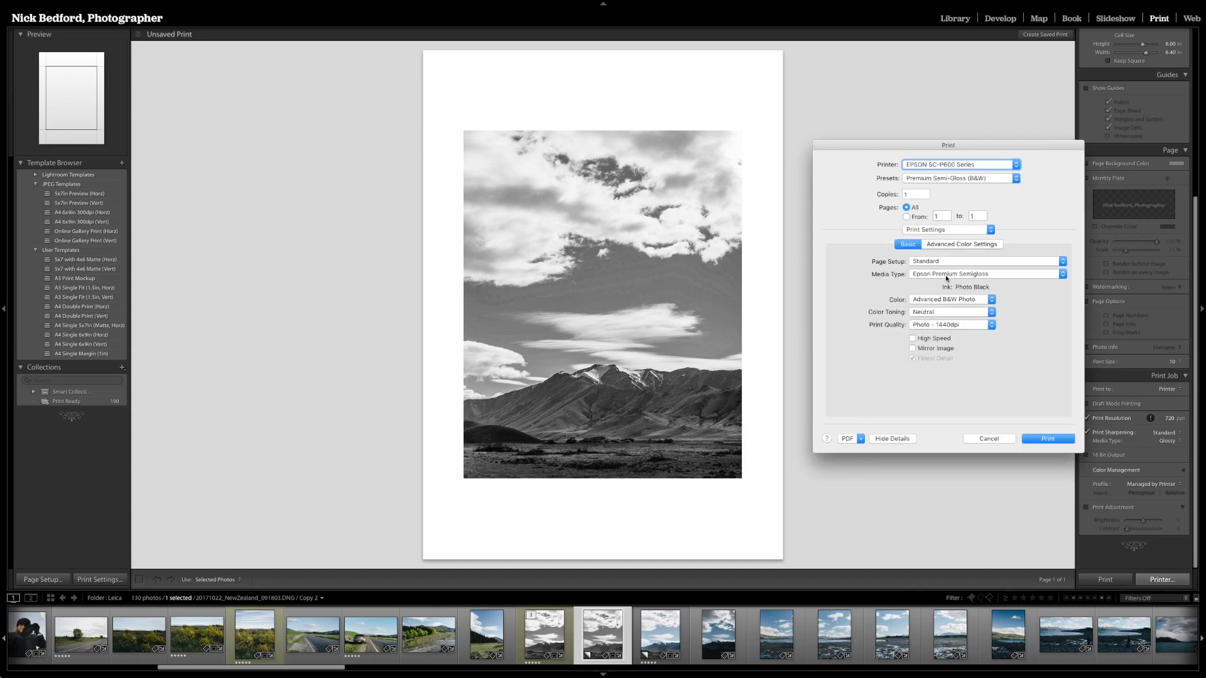
left_click(947, 274)
mouse_move(947, 274)
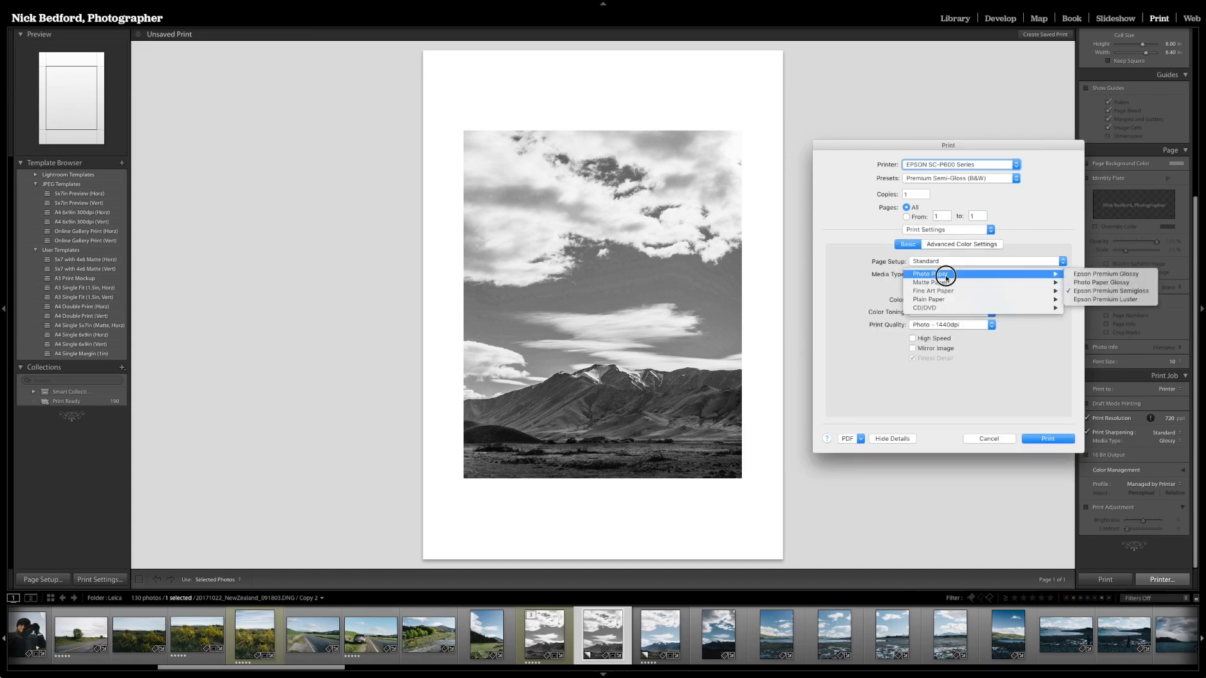
left_click(1087, 291)
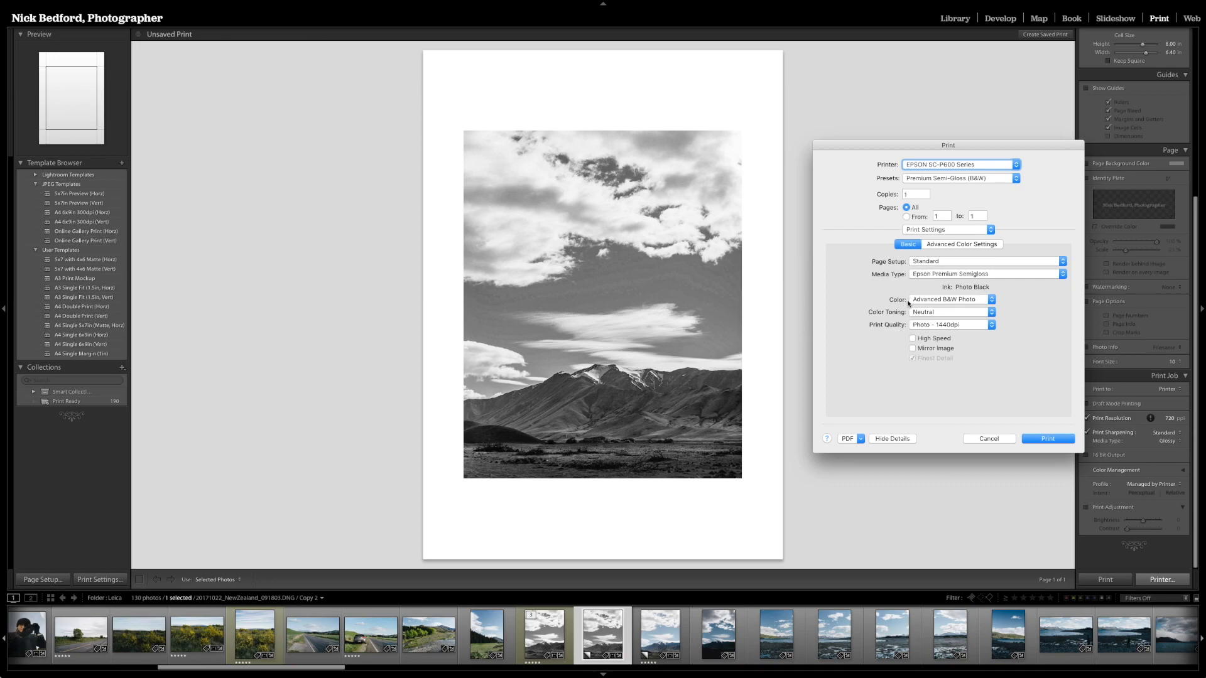
left_click(917, 302)
left_click(890, 302)
left_click(945, 327)
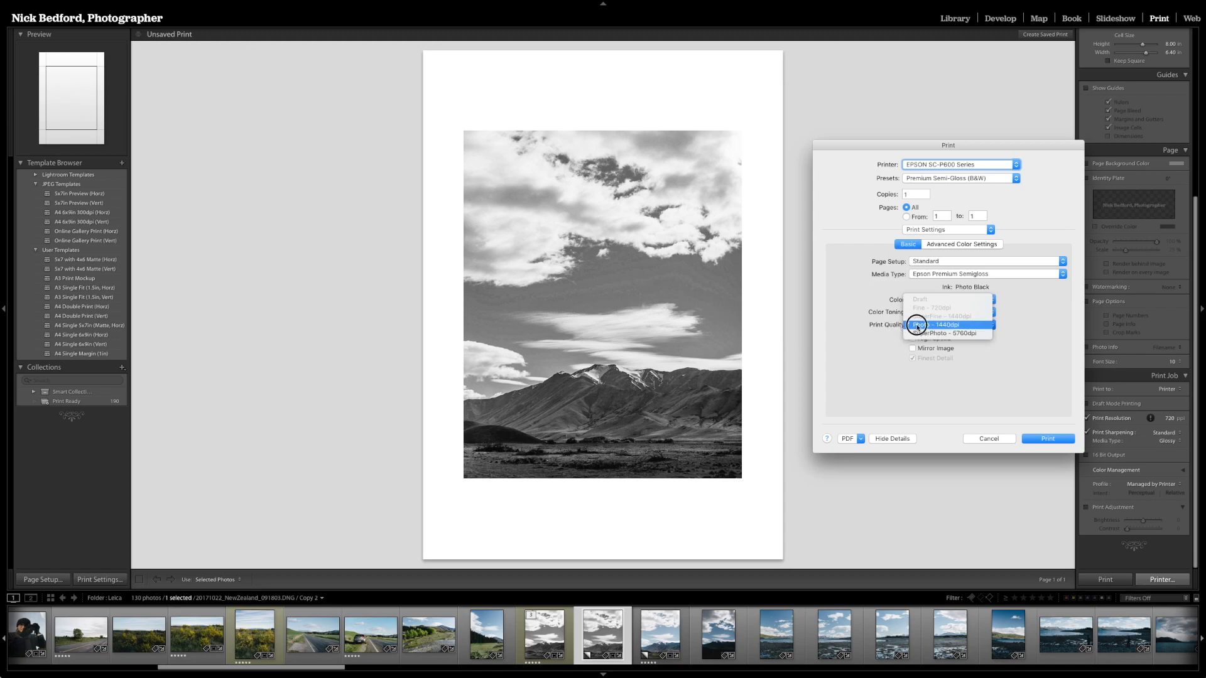
left_click(898, 324)
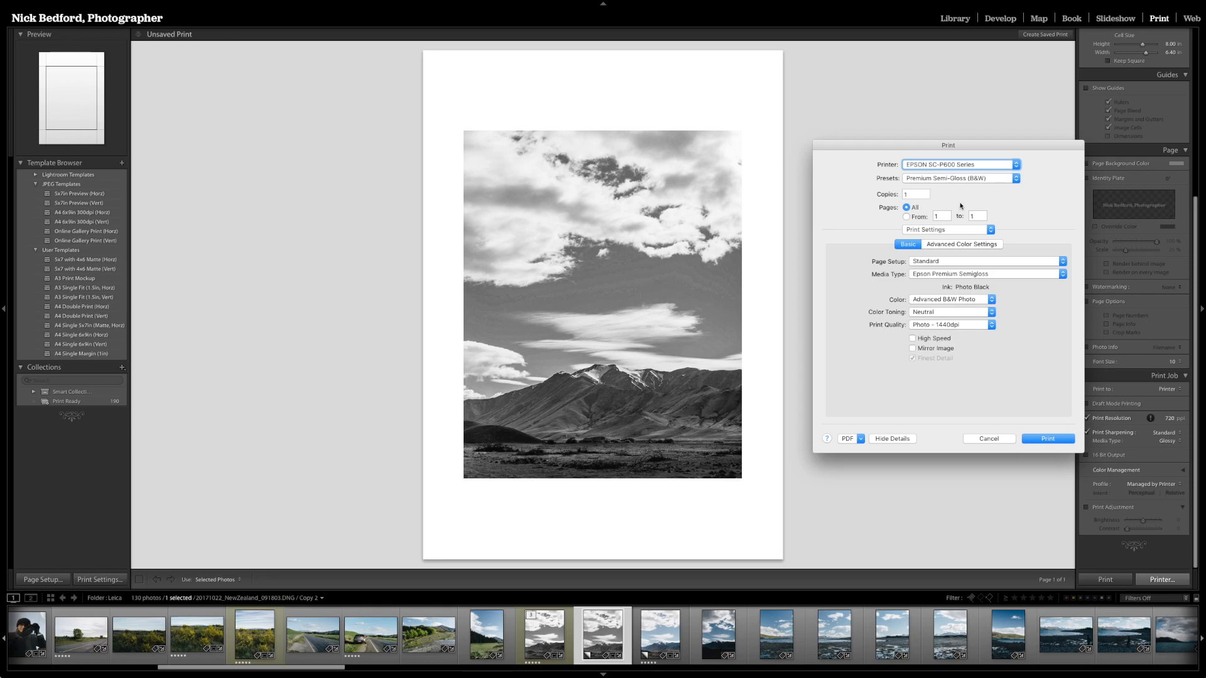
left_click(1046, 439)
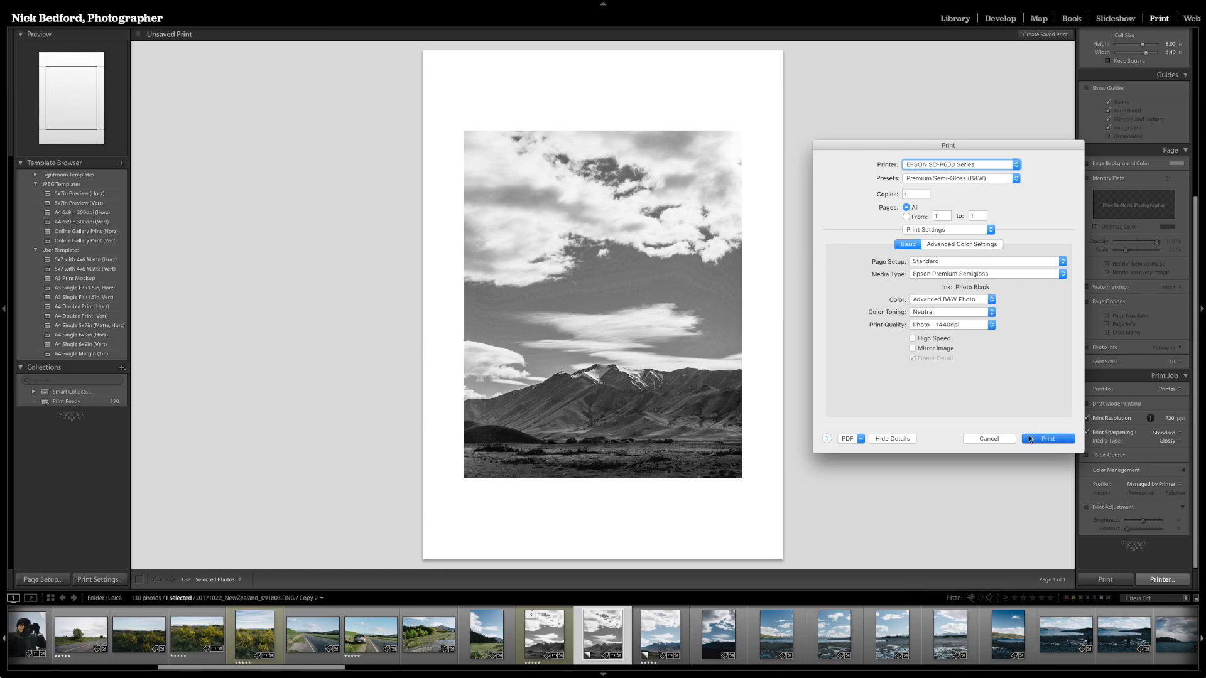